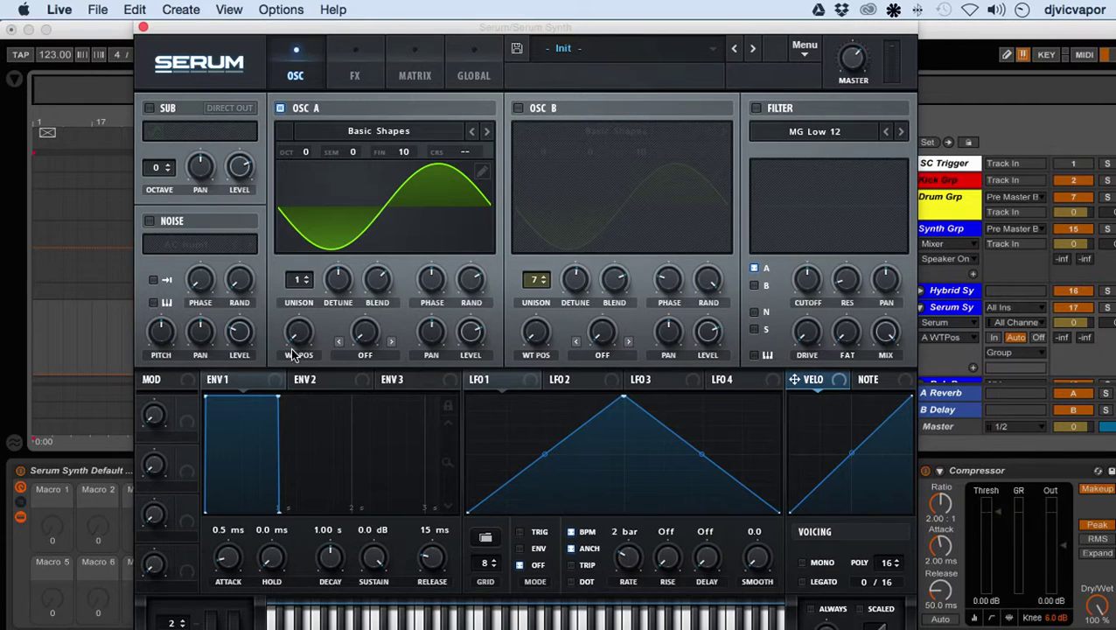
Sweep oscillator A's Basic Shapes wavetable from sine toward saw and back, showing the 3D frame stack.
drag(299, 341, 299, 157)
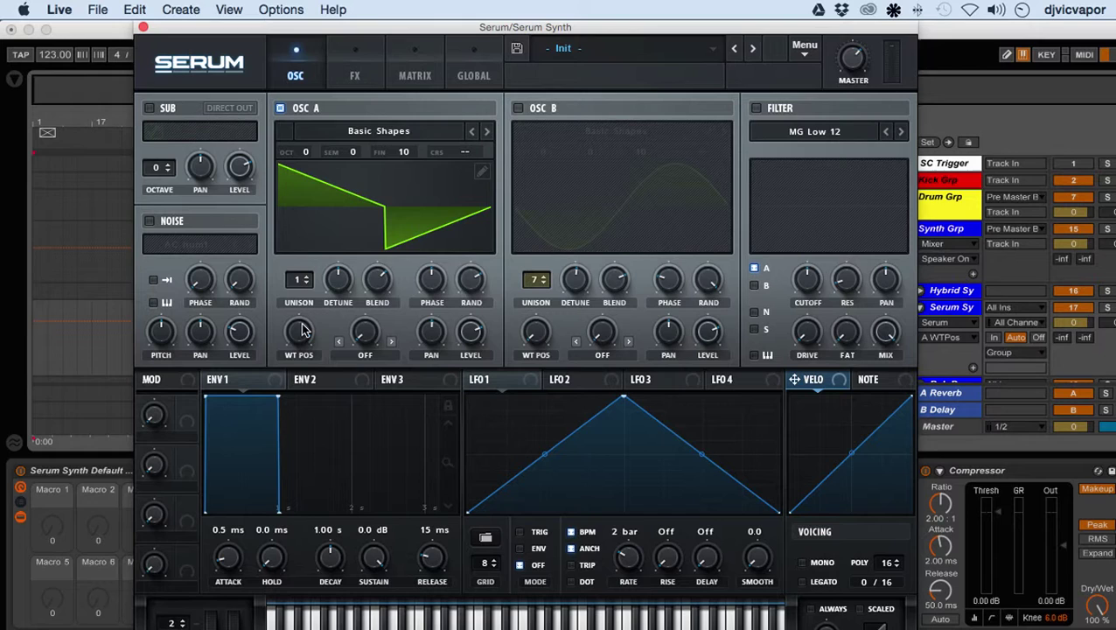
drag(300, 330, 304, 516)
click(441, 244)
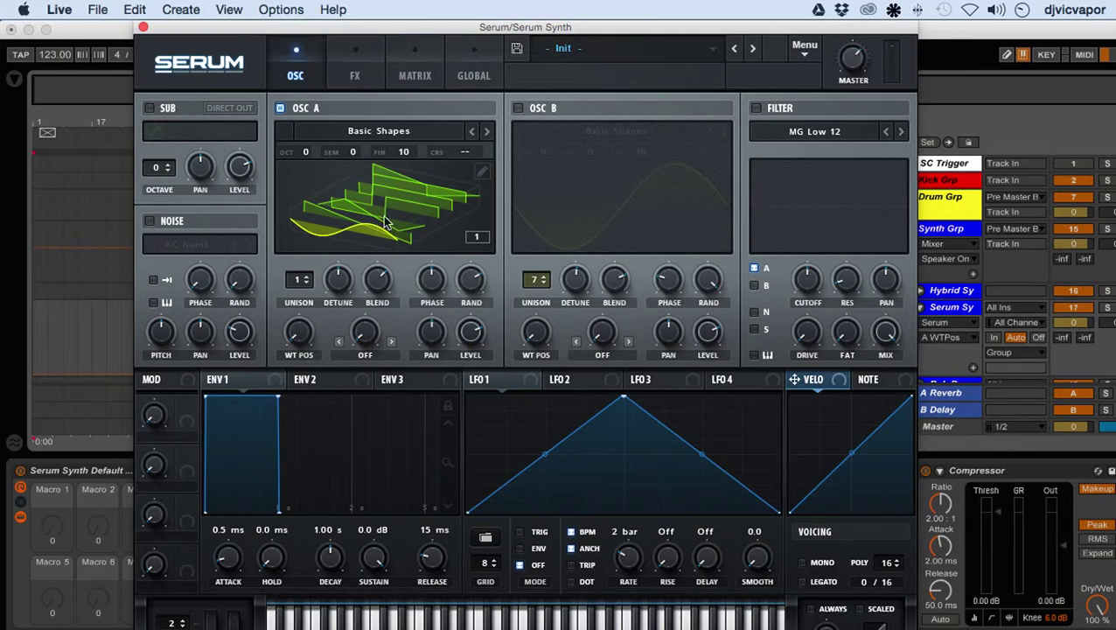
mouse_move(295, 341)
mouse_down()
mouse_move(315, 191)
mouse_move(296, 315)
mouse_move(304, 174)
mouse_move(293, 363)
mouse_up()
Reveal Serum's presets folder in Finder, open Tables > Analog, and drag Basic Shapes.wav toward Live.
click(805, 48)
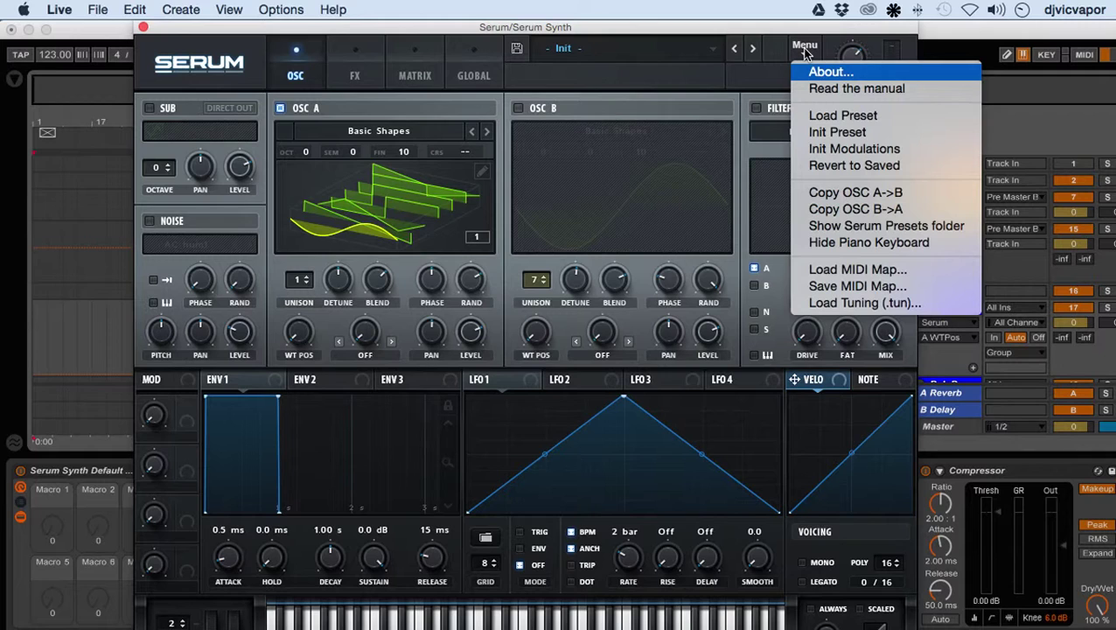
click(876, 227)
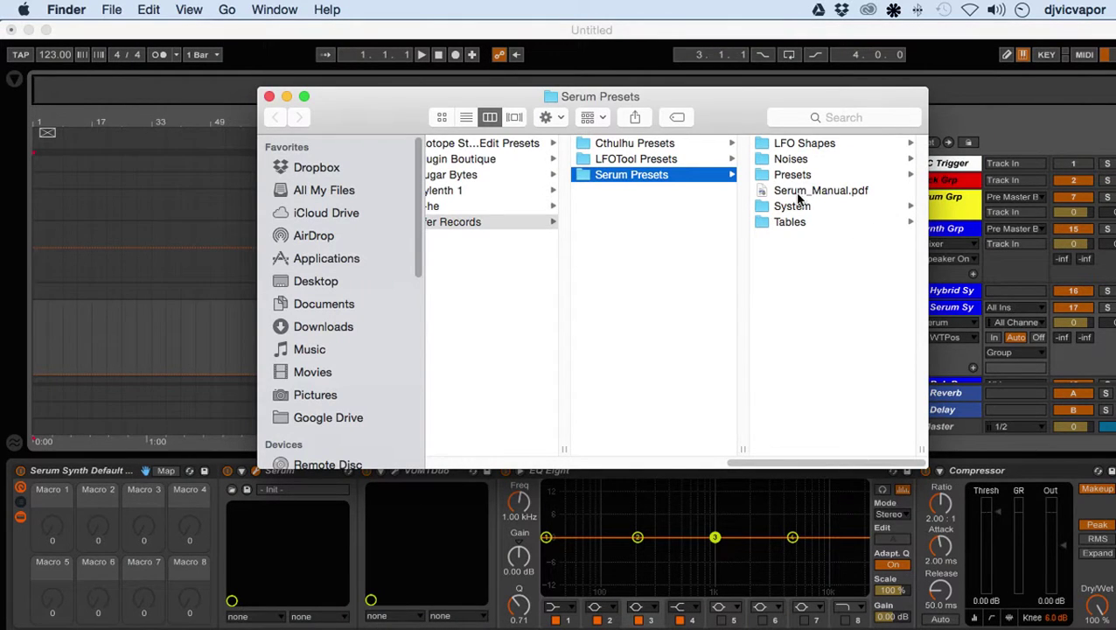
click(790, 222)
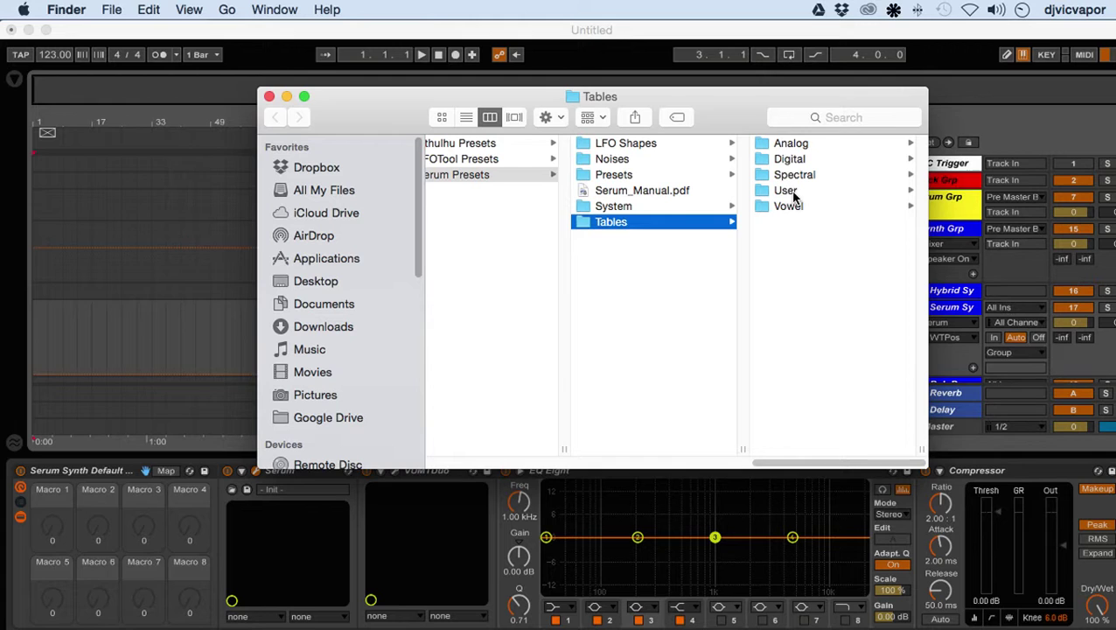
click(791, 144)
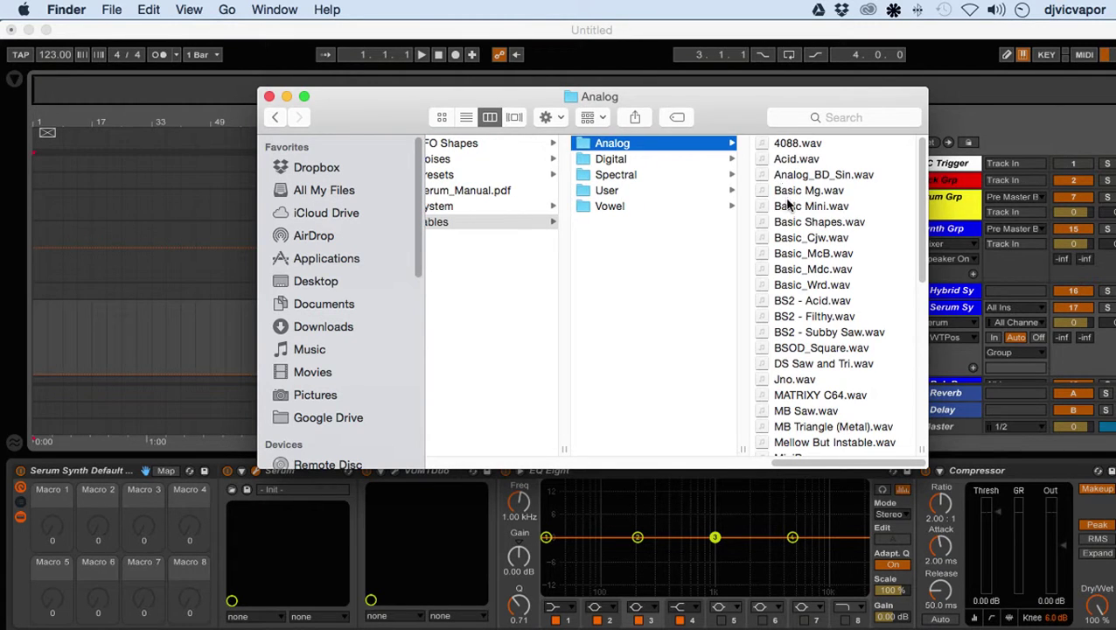
click(779, 226)
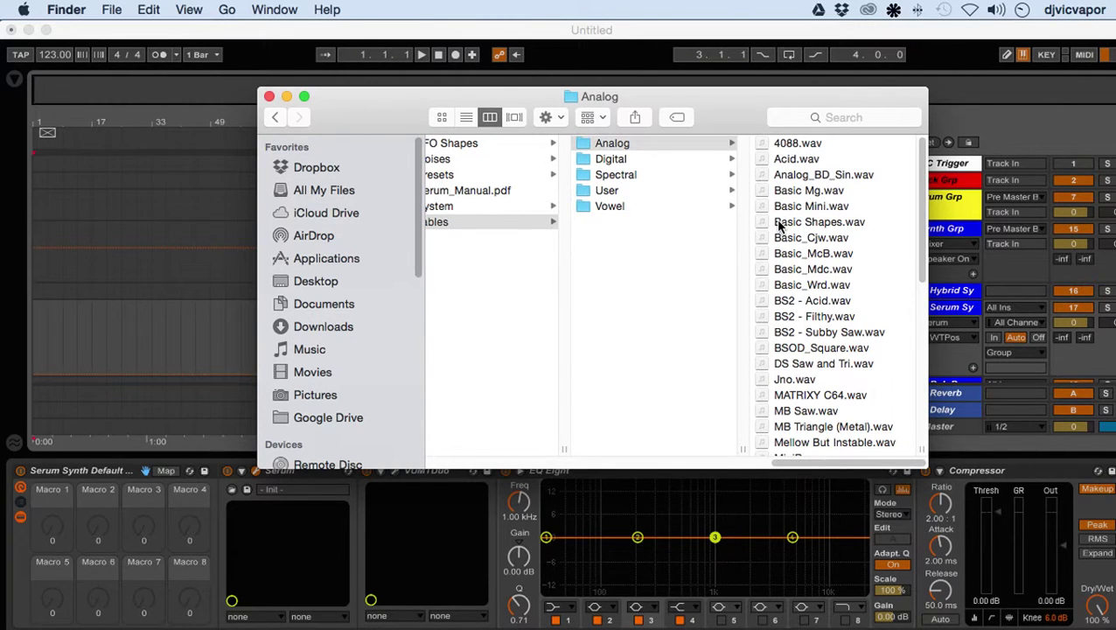
drag(778, 225, 194, 342)
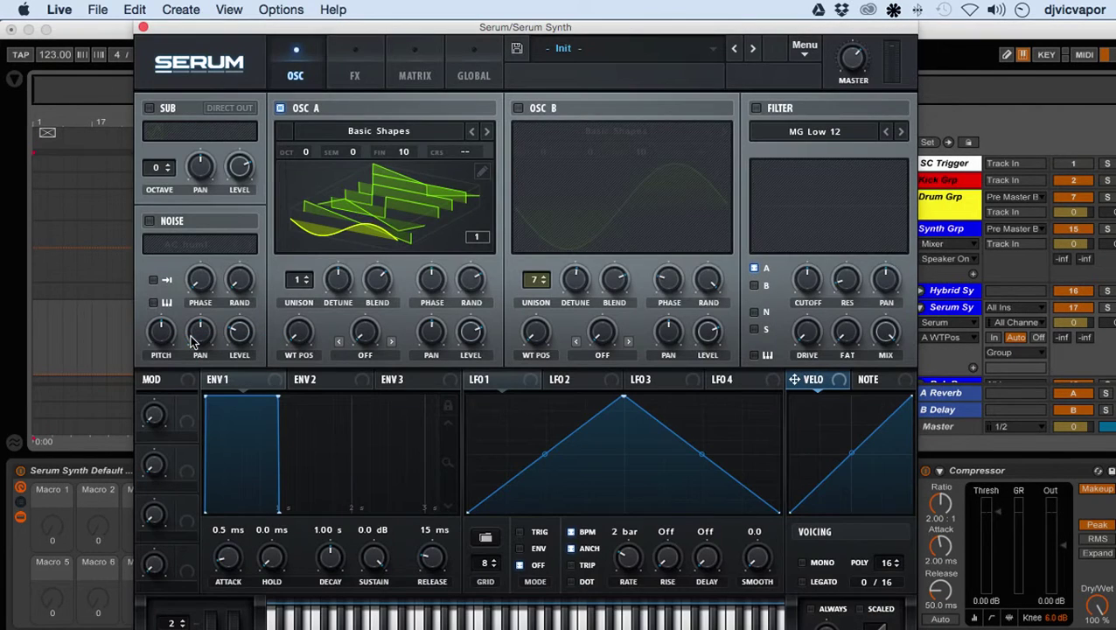
Close the Serum plugin window and expand the Blank Ch Grp group track in the arrangement.
click(144, 29)
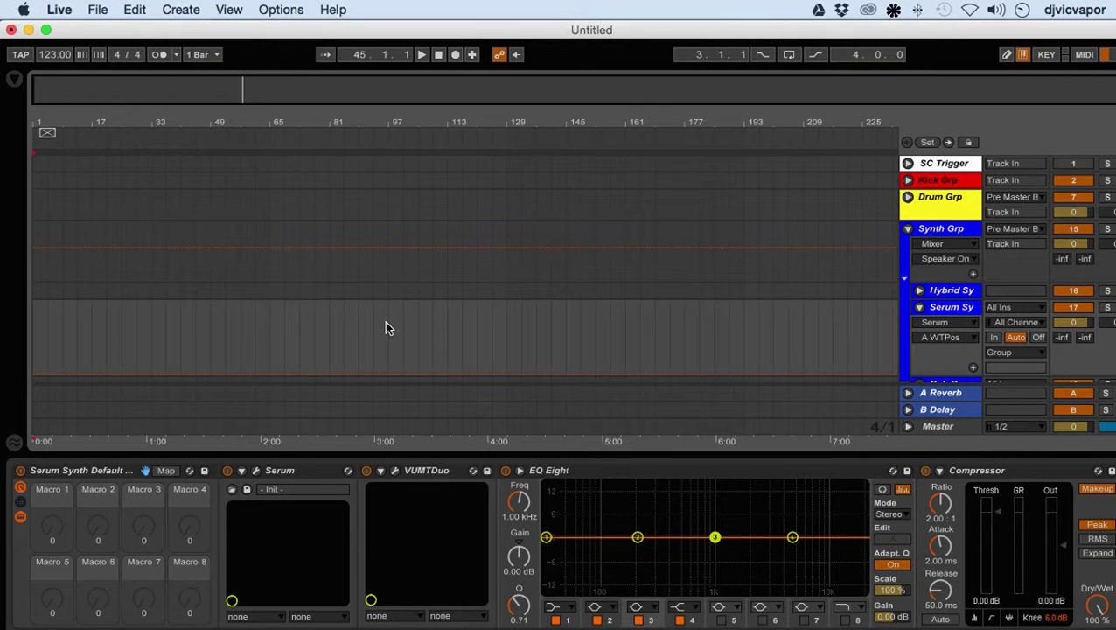
scroll(385, 321, down, 5)
scroll(365, 308, up, 5)
scroll(817, 247, down, 4)
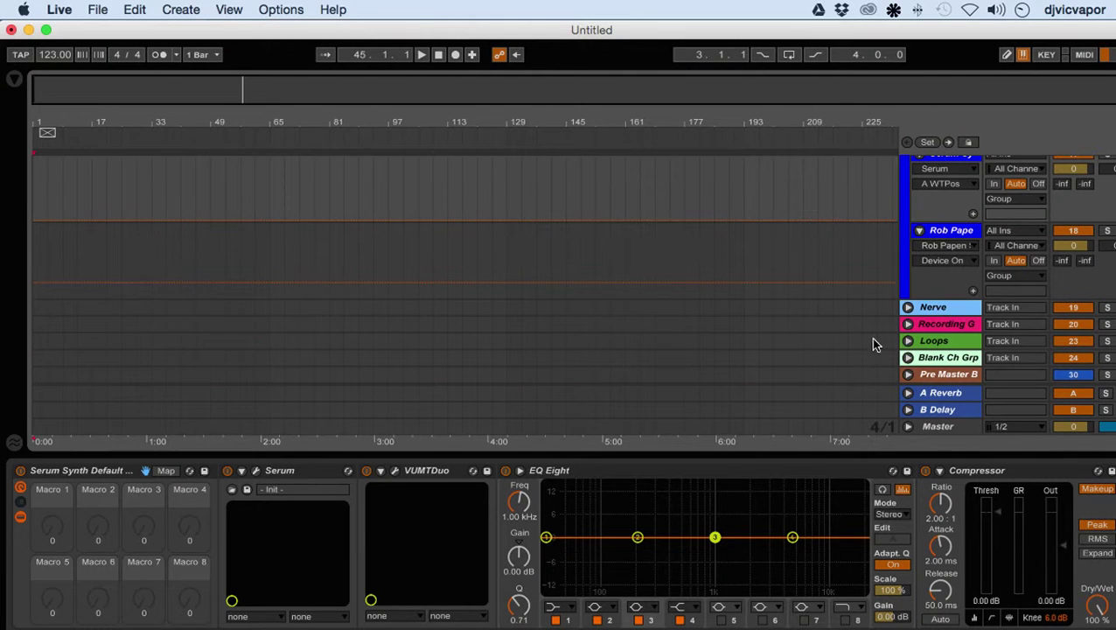
click(908, 358)
scroll(757, 341, down, 5)
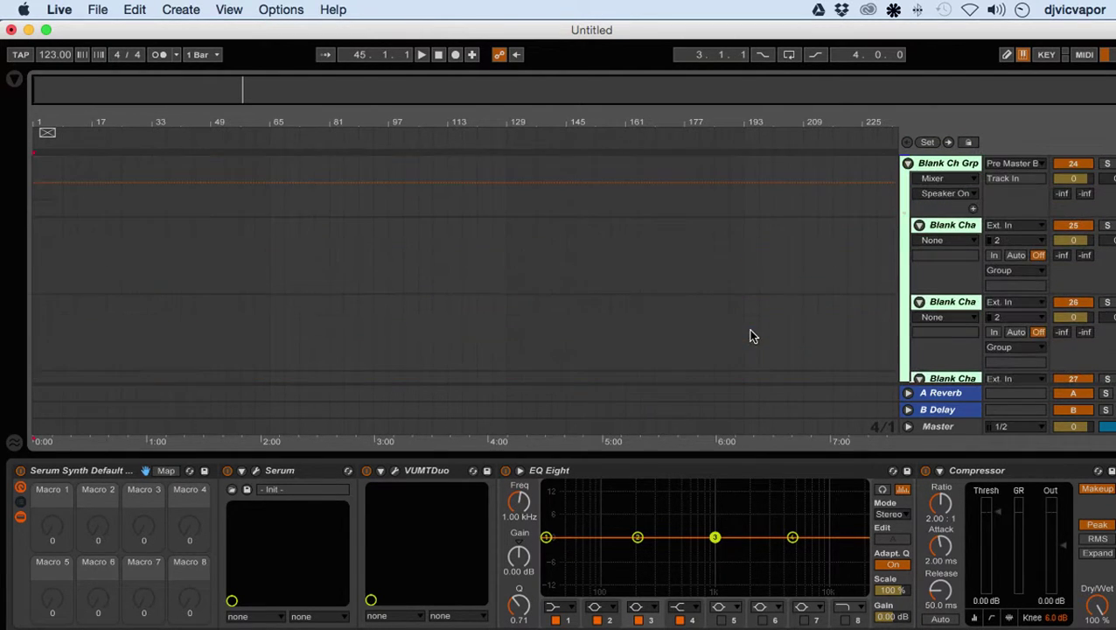
Reopen Serum and use its menu to reach Serum Presets › Tables › Analog in Finder.
click(254, 472)
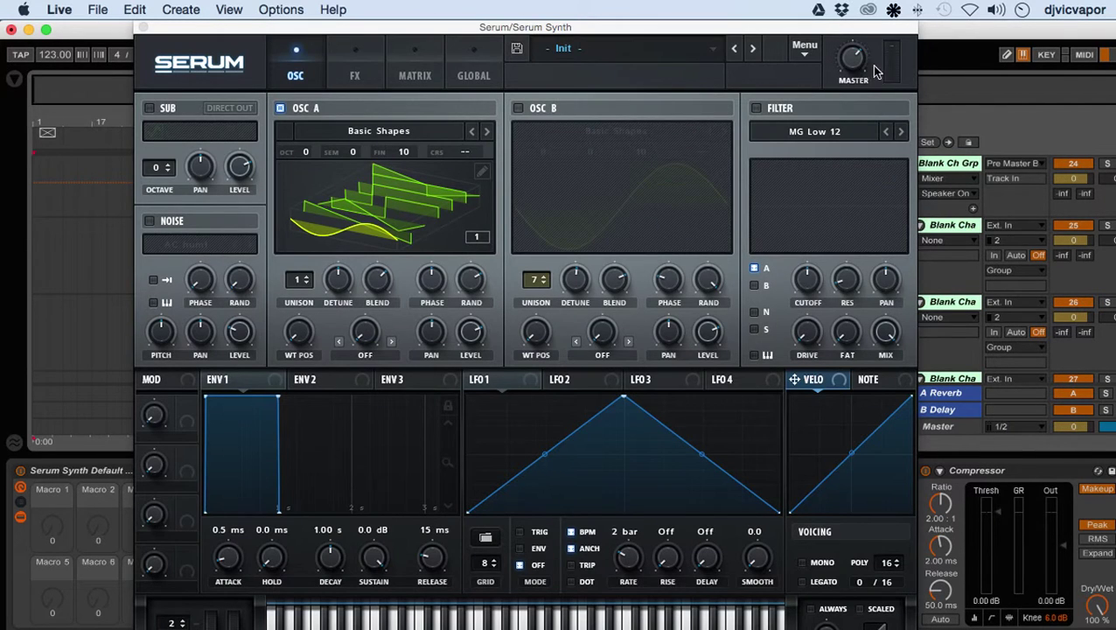
click(805, 48)
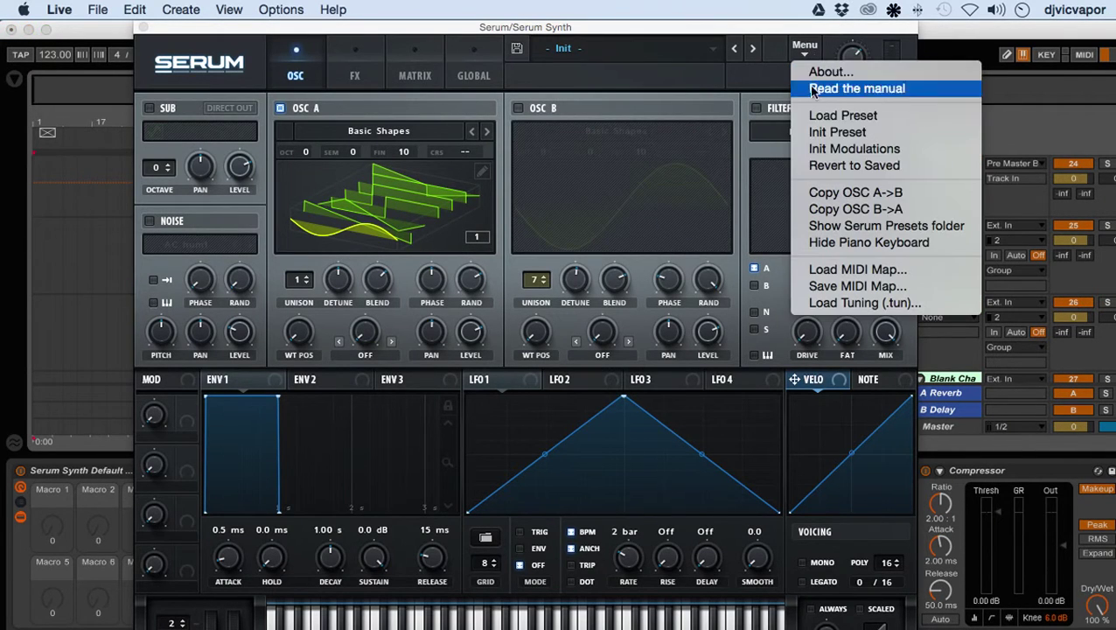
click(825, 227)
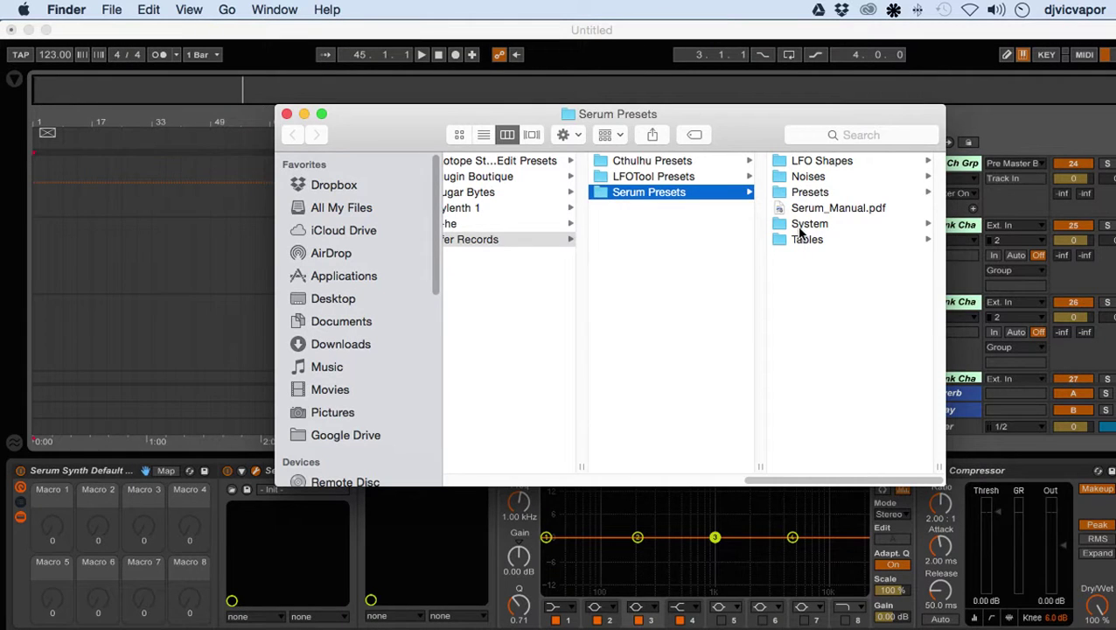
click(800, 240)
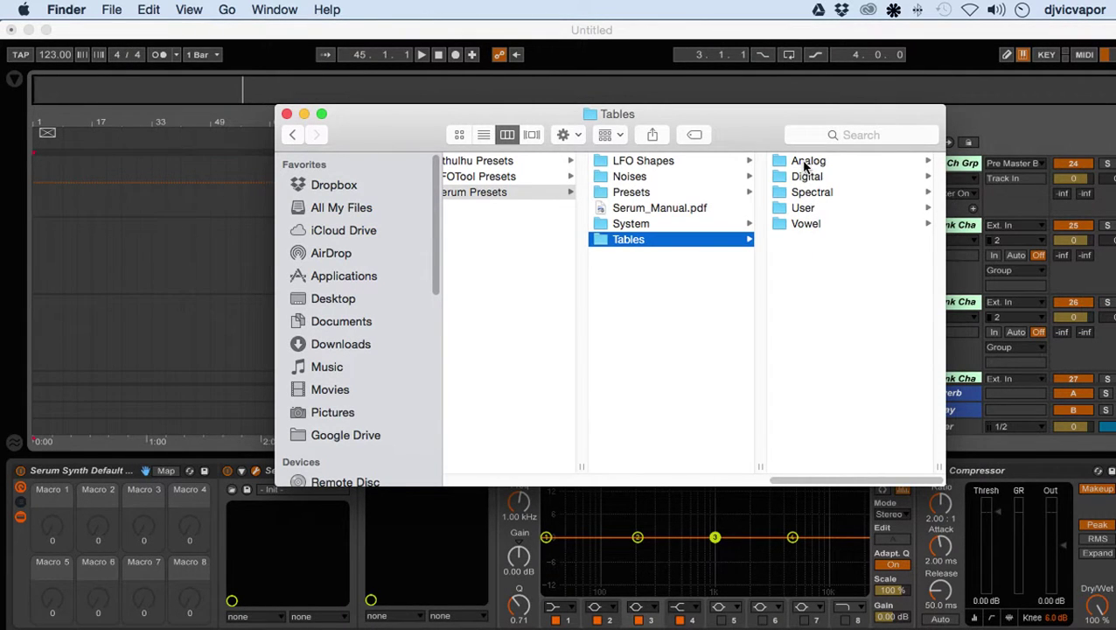
click(806, 162)
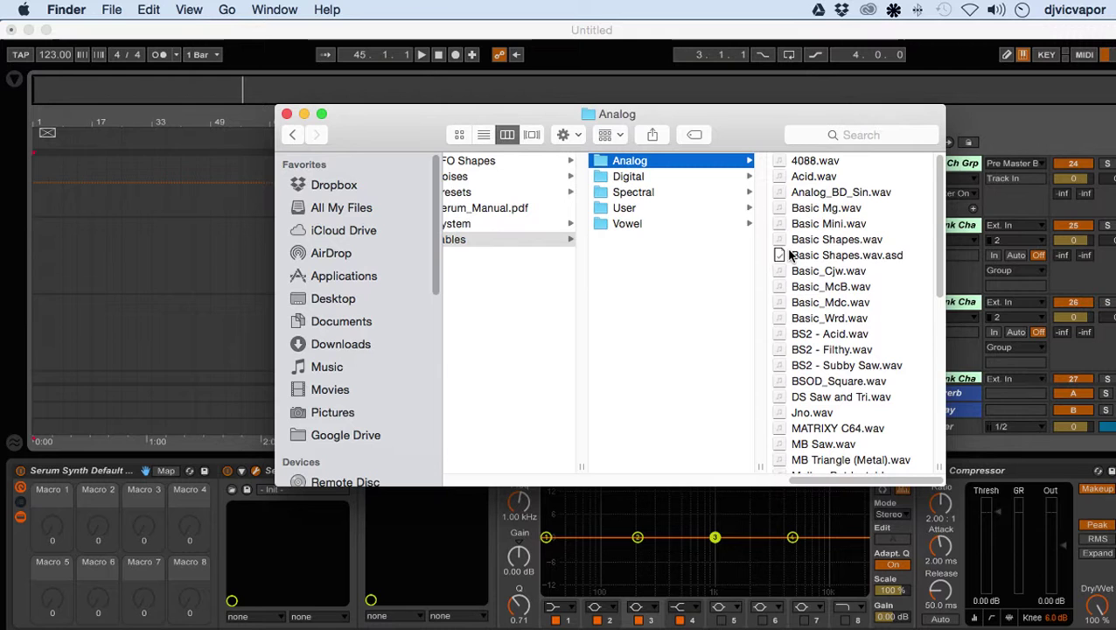
click(782, 239)
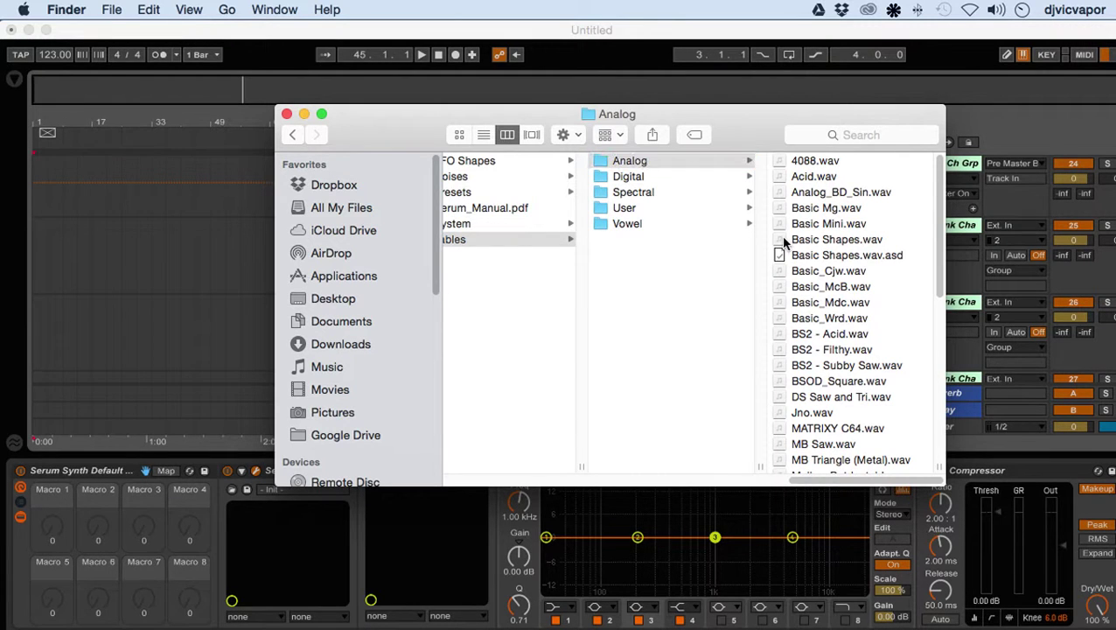
Drop Basic Shapes.wav on the second blank channel and zoom in until its sine, saw, triangle and square cycles show.
mouse_move(784, 239)
mouse_down()
mouse_move(591, 249)
mouse_move(248, 293)
mouse_move(202, 406)
mouse_move(182, 306)
mouse_move(107, 317)
mouse_move(99, 297)
mouse_up()
drag(78, 132, 80, 228)
scroll(306, 124, left, 3)
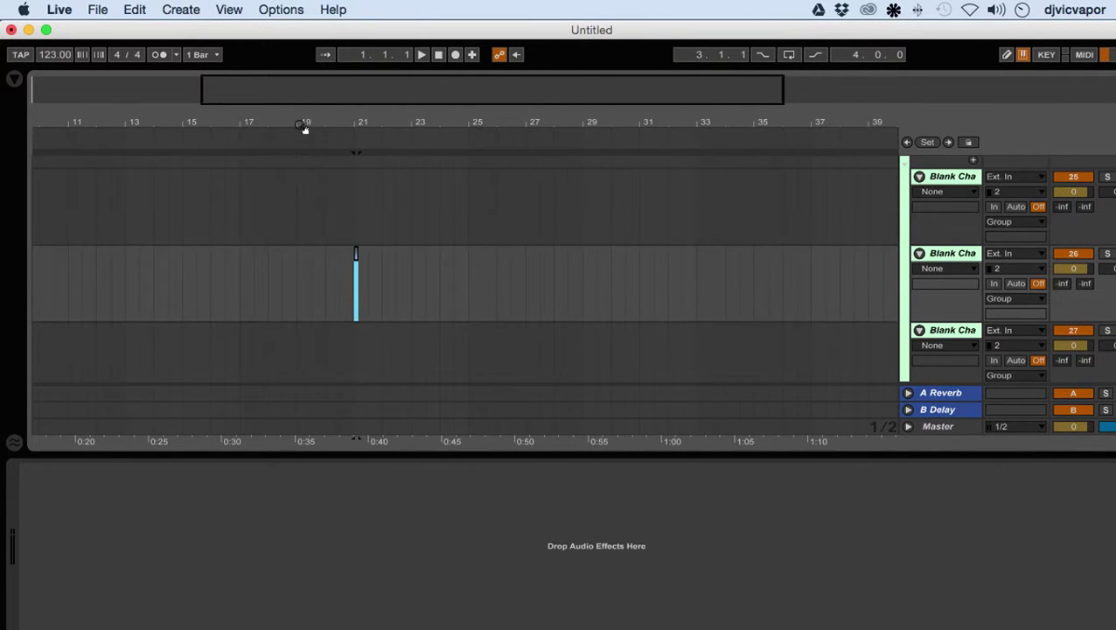
drag(360, 125, 360, 210)
drag(361, 122, 361, 205)
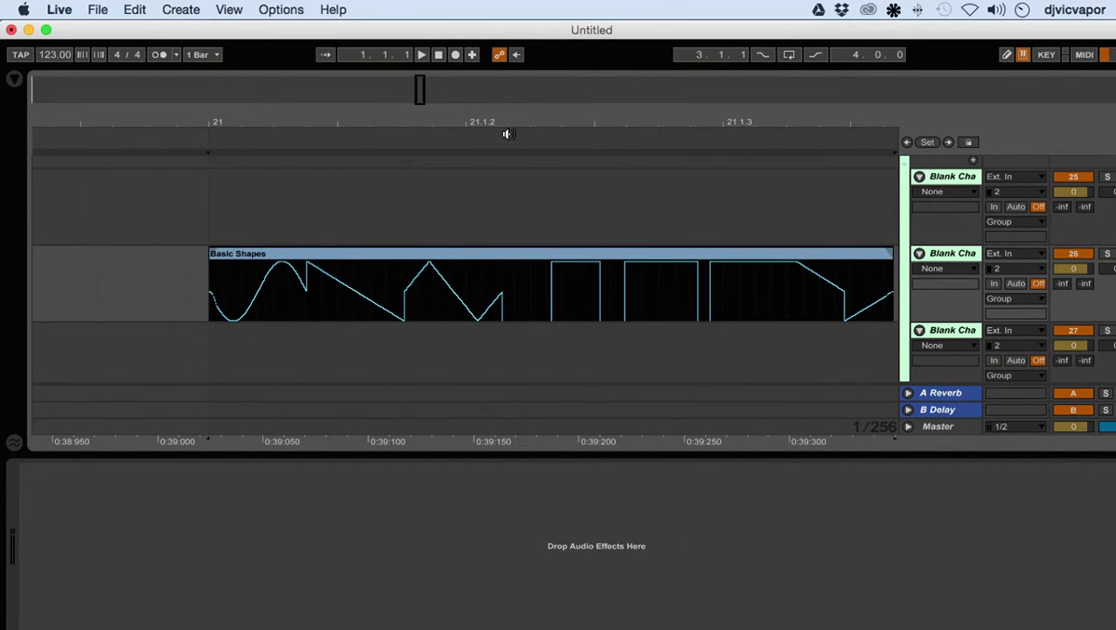
drag(514, 127, 515, 120)
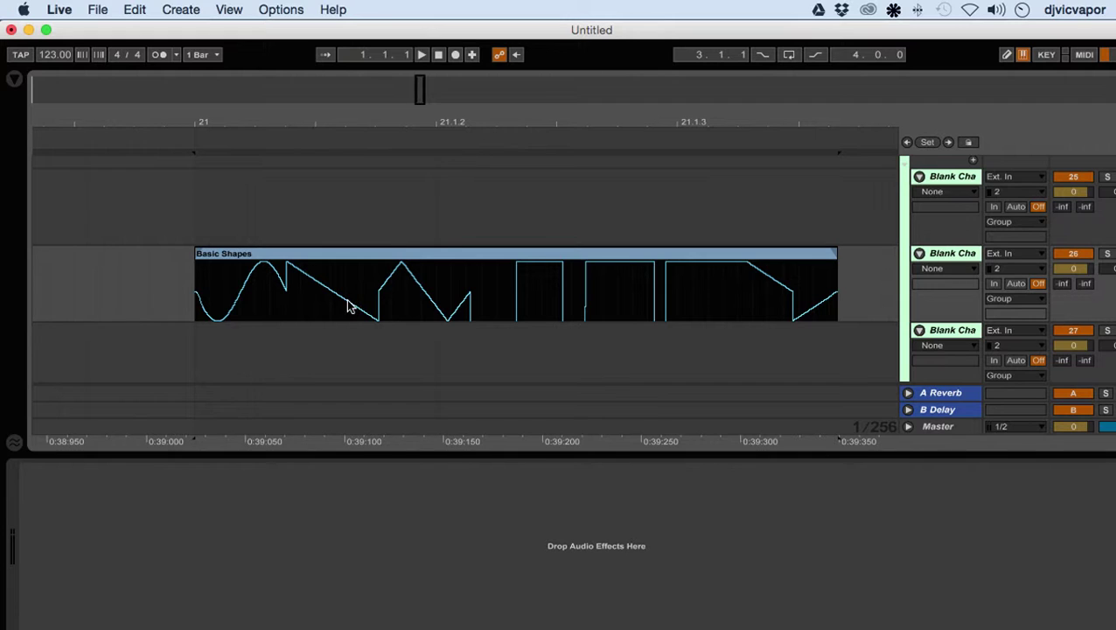
click(295, 314)
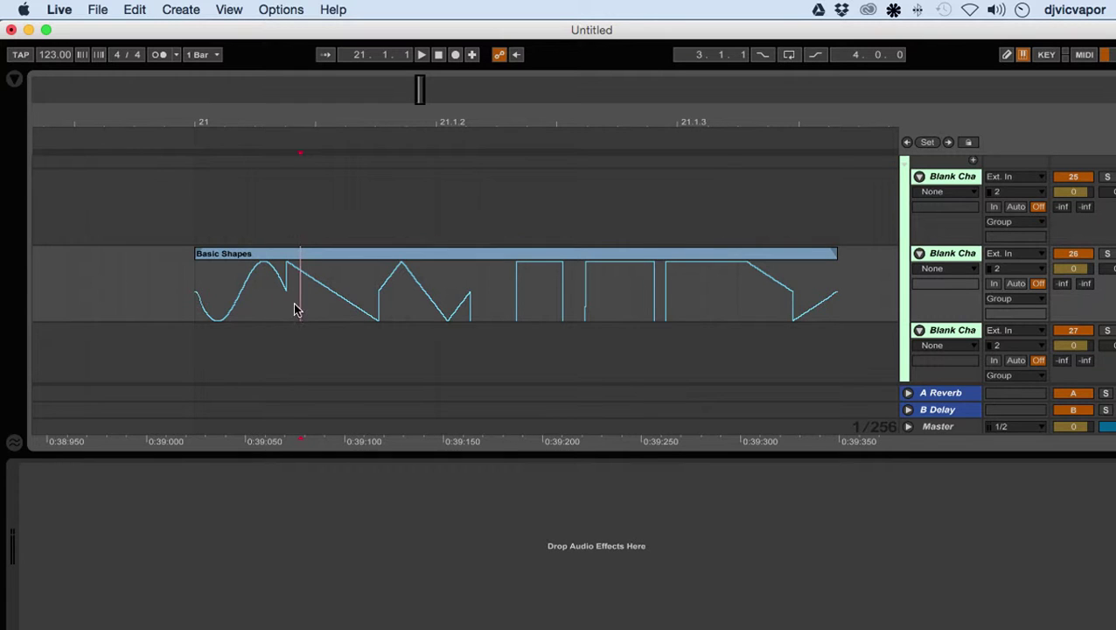
drag(289, 312, 200, 316)
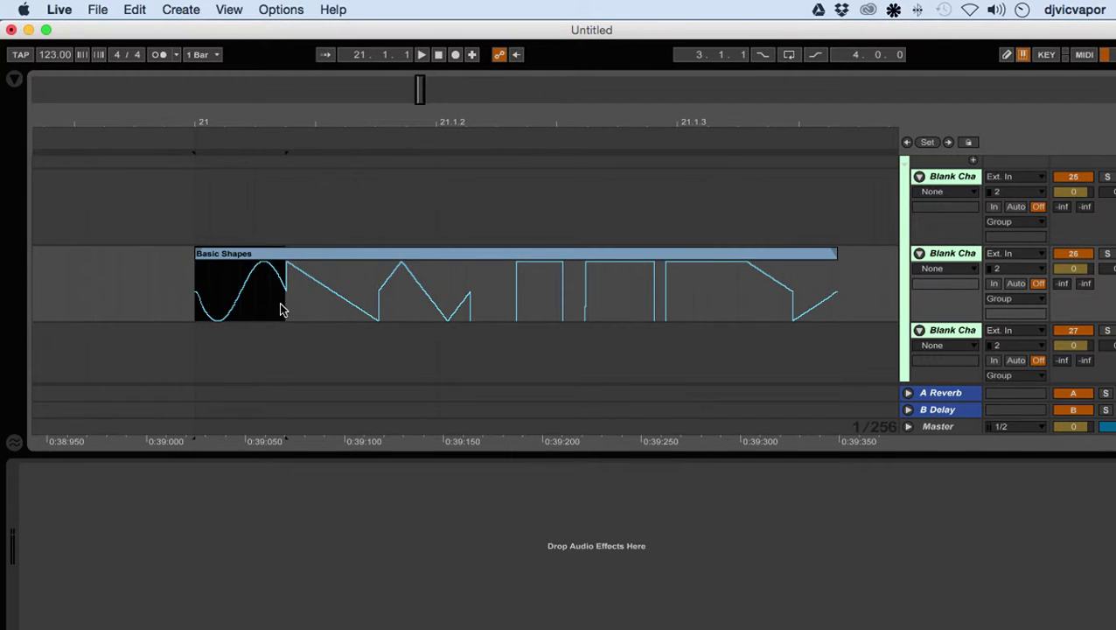
drag(283, 311, 378, 312)
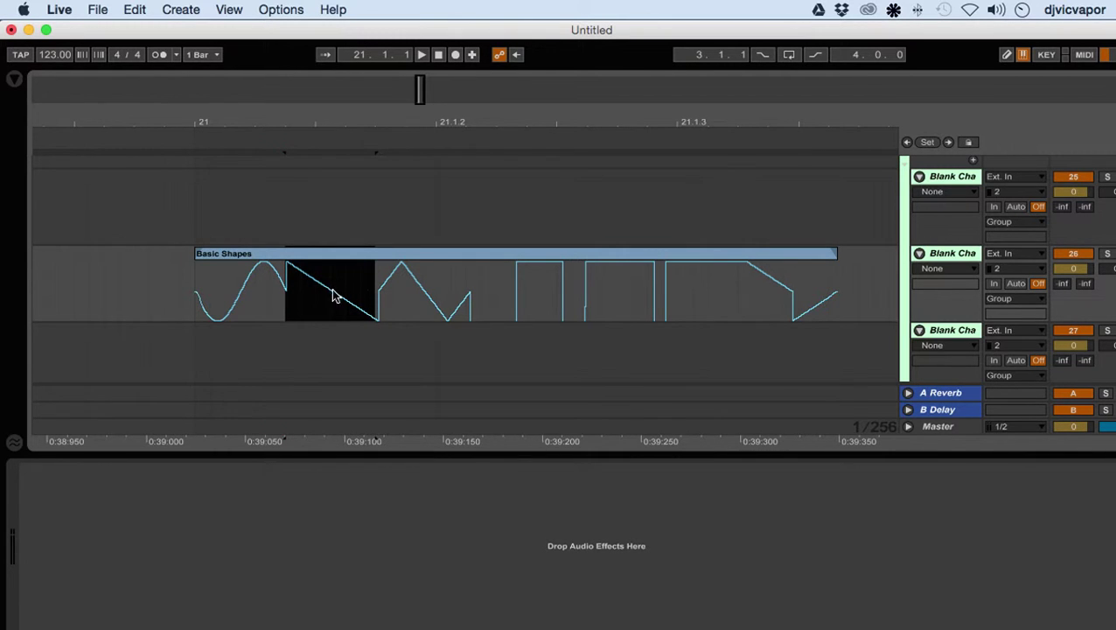
drag(378, 317, 477, 315)
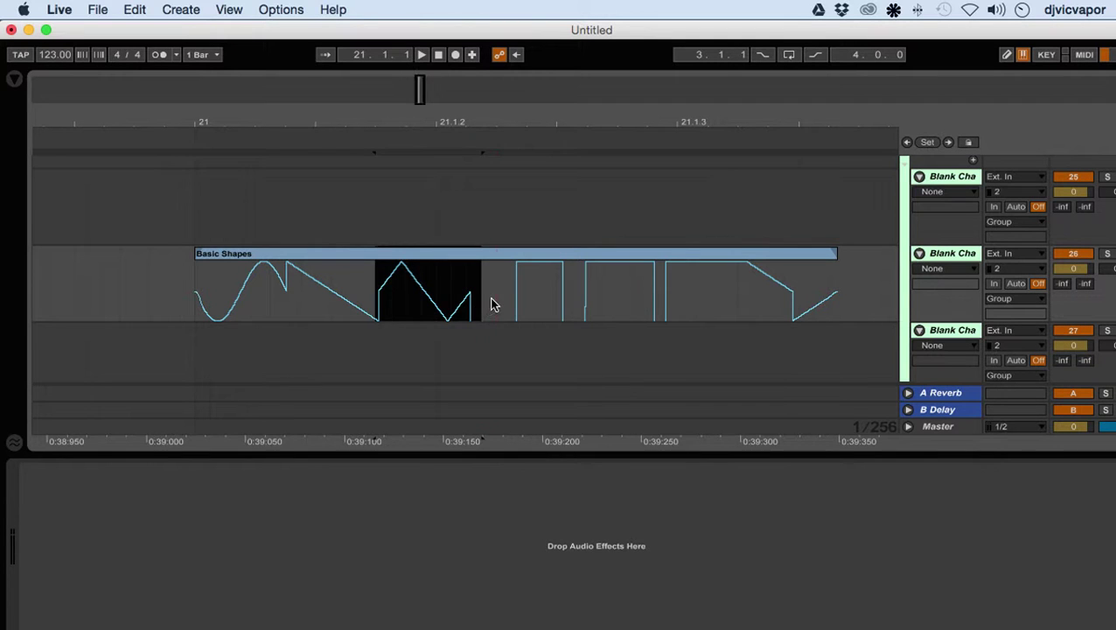
click(495, 303)
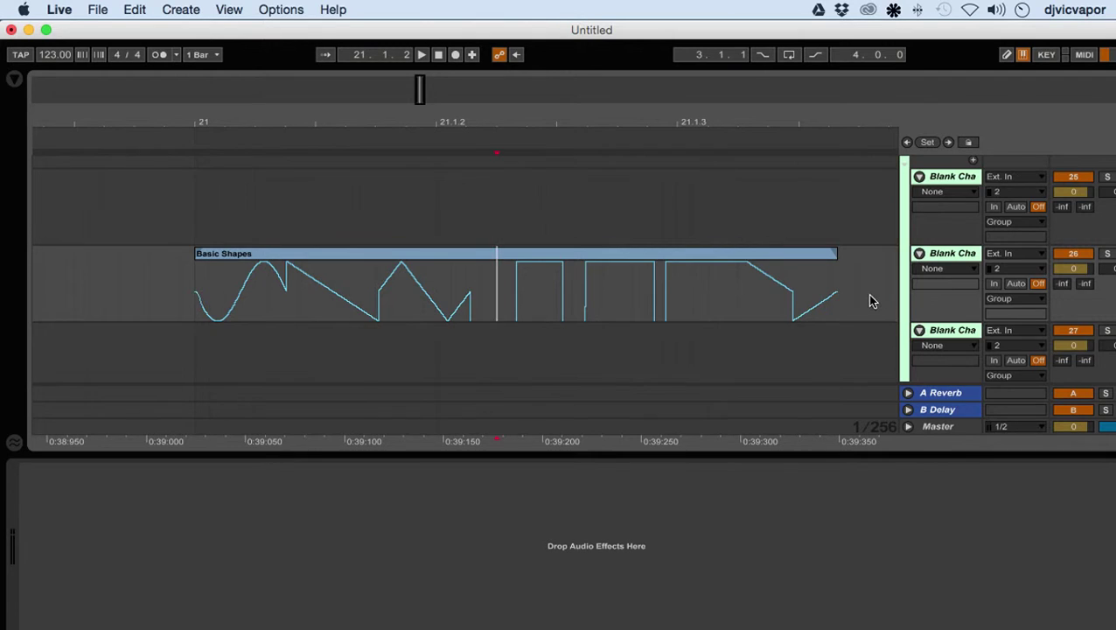
Reopen Serum from the Serum Synth track and nudge oscillator A's WT POS upward.
scroll(875, 273, up, 5)
scroll(872, 254, up, 2)
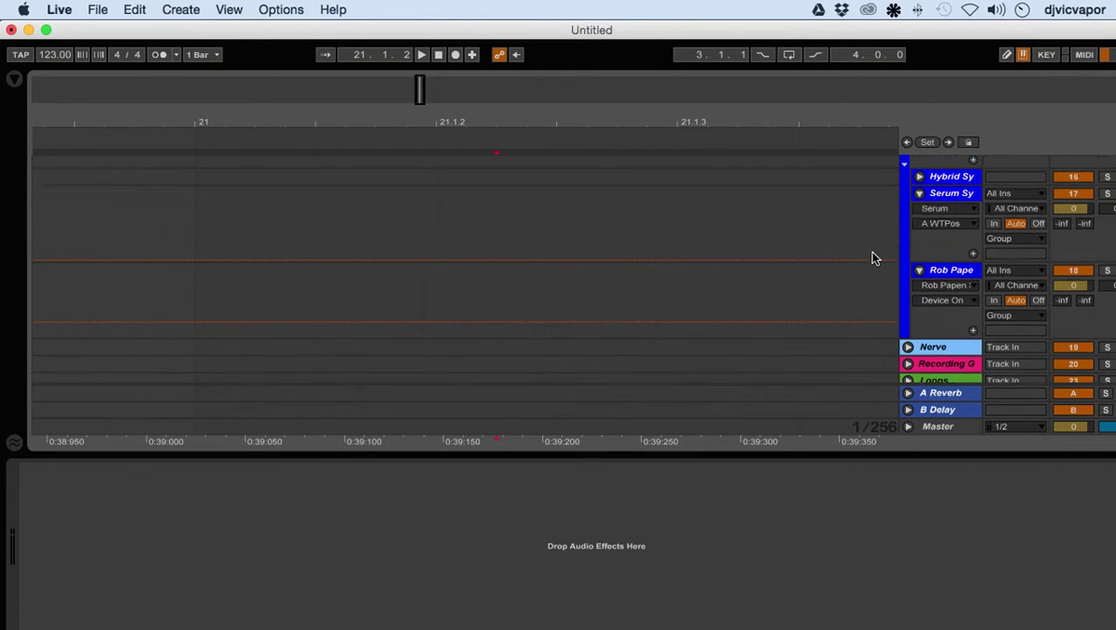
click(938, 198)
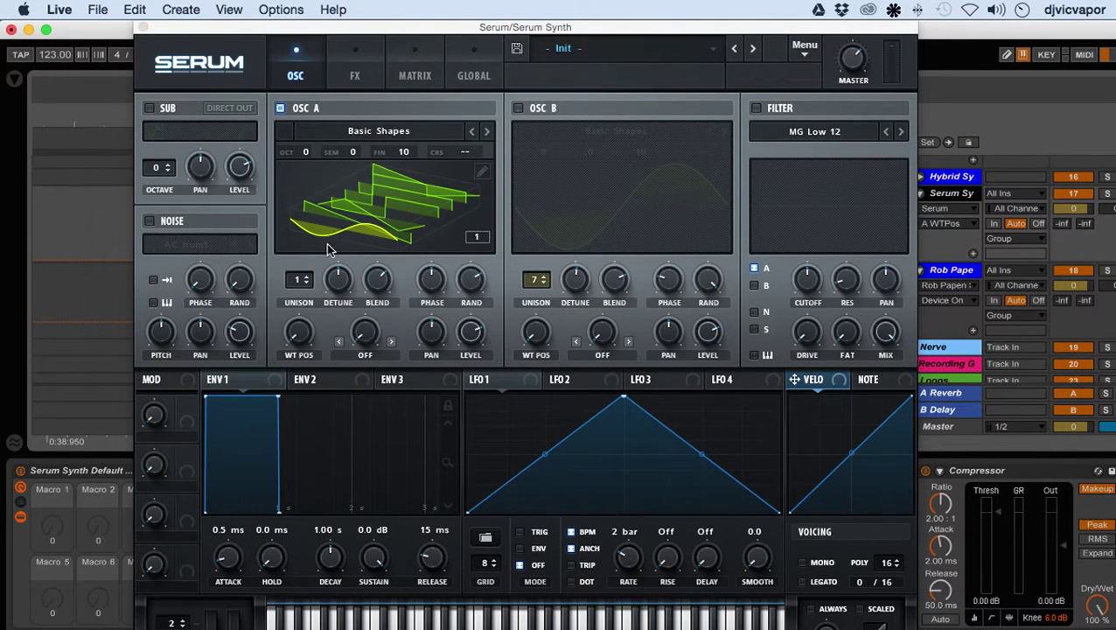
mouse_move(299, 329)
mouse_down()
mouse_move(314, 233)
mouse_move(301, 329)
mouse_up()
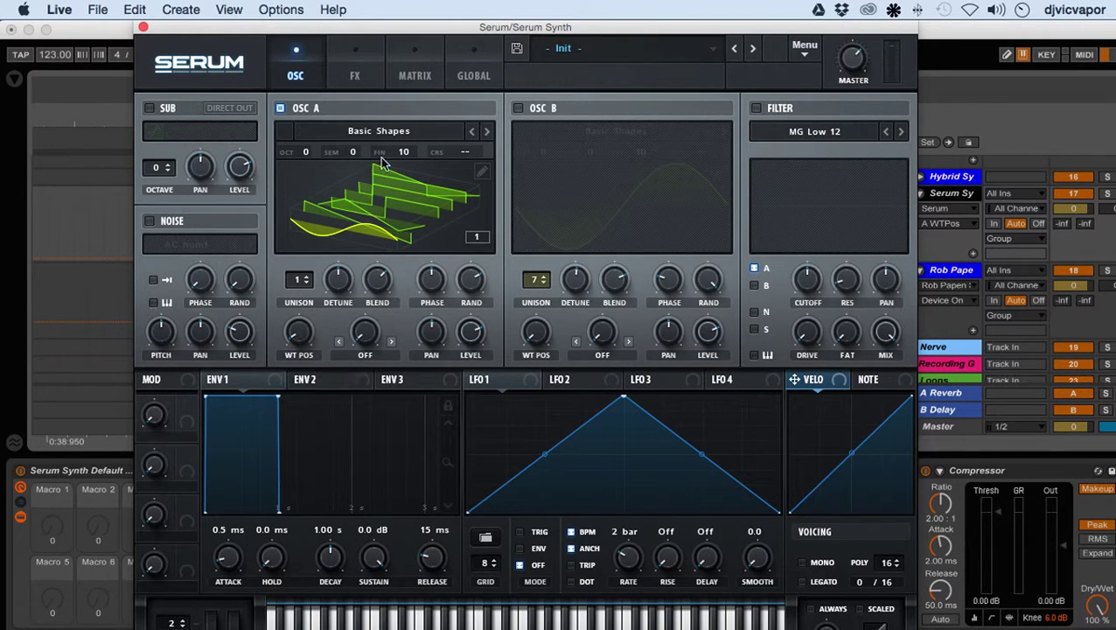
Load the Digital > Dull_toy wavetable into oscillator A.
click(398, 130)
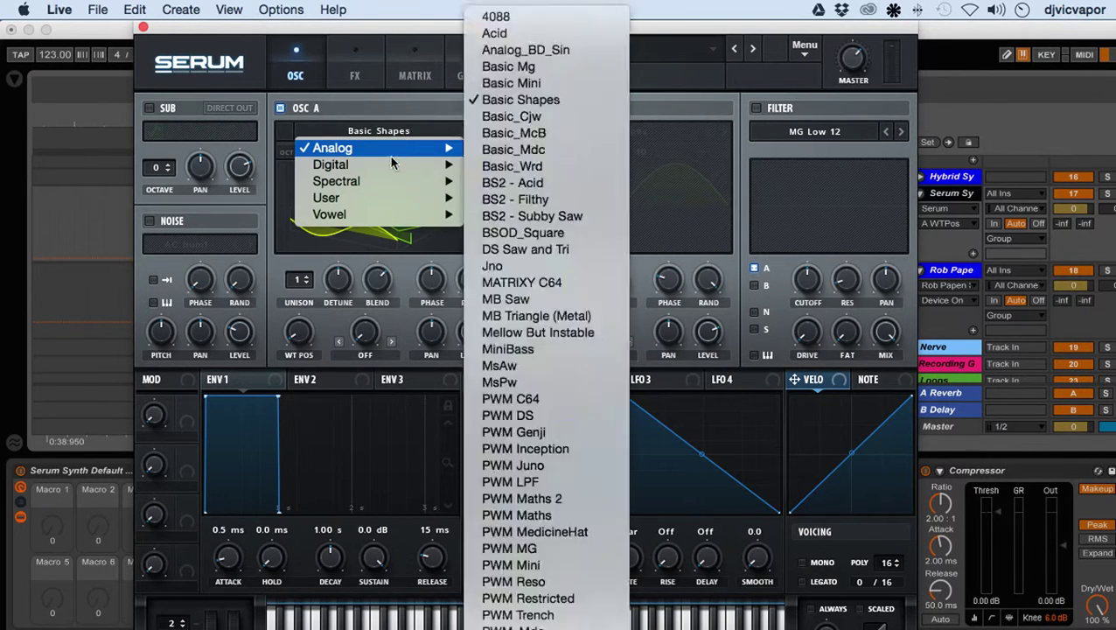
mouse_move(390, 171)
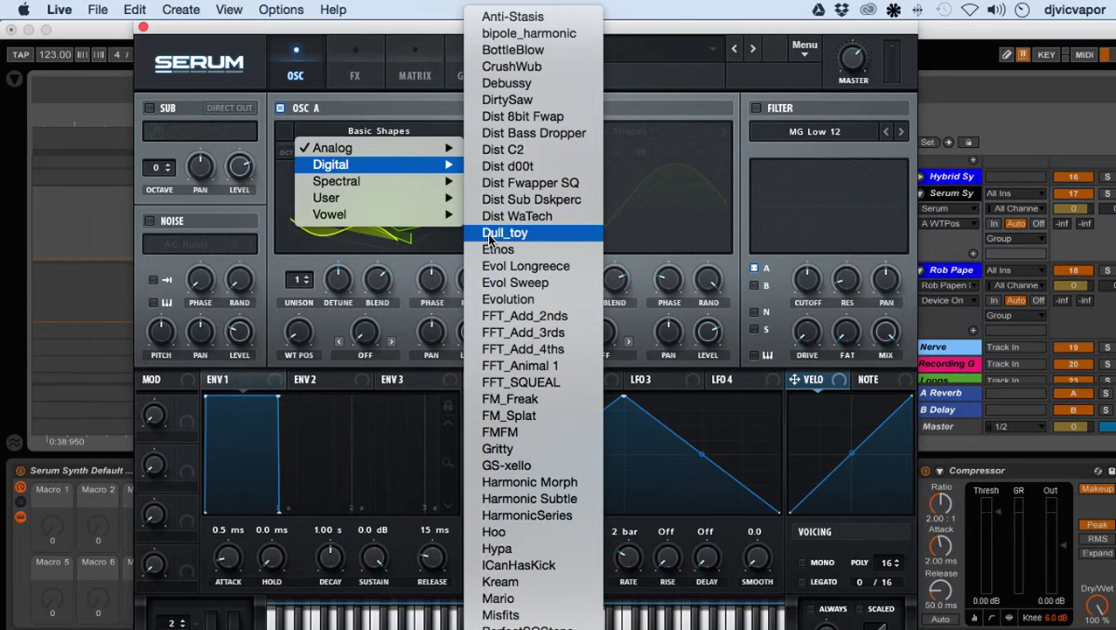
click(491, 236)
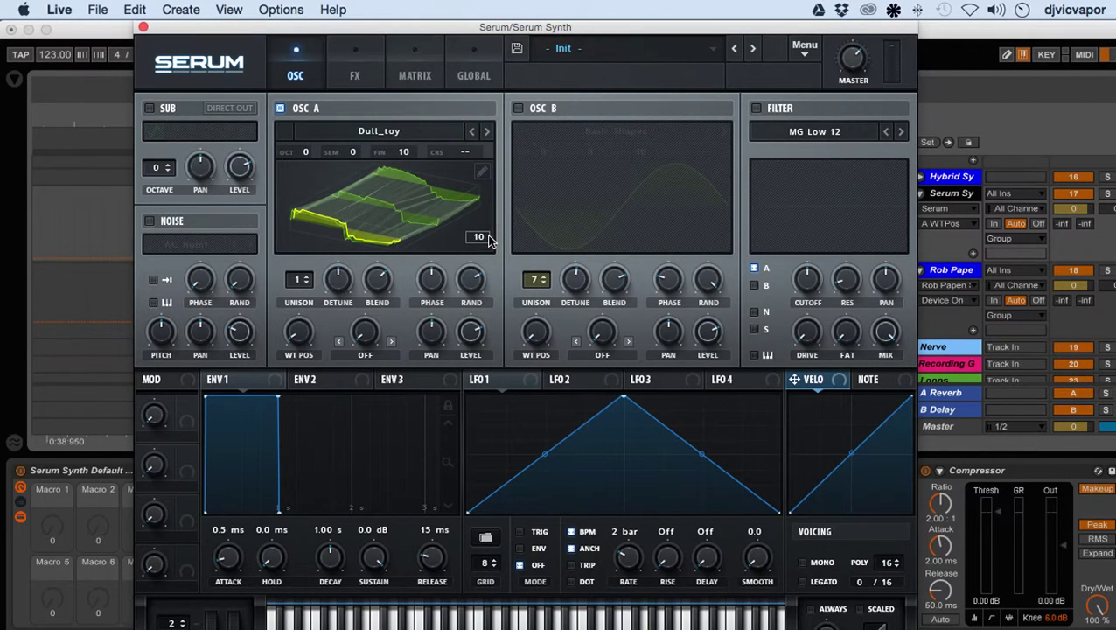
Sweep the wavetable position up to frame 256, down to about 86, then settle near 94.
drag(298, 332, 346, 166)
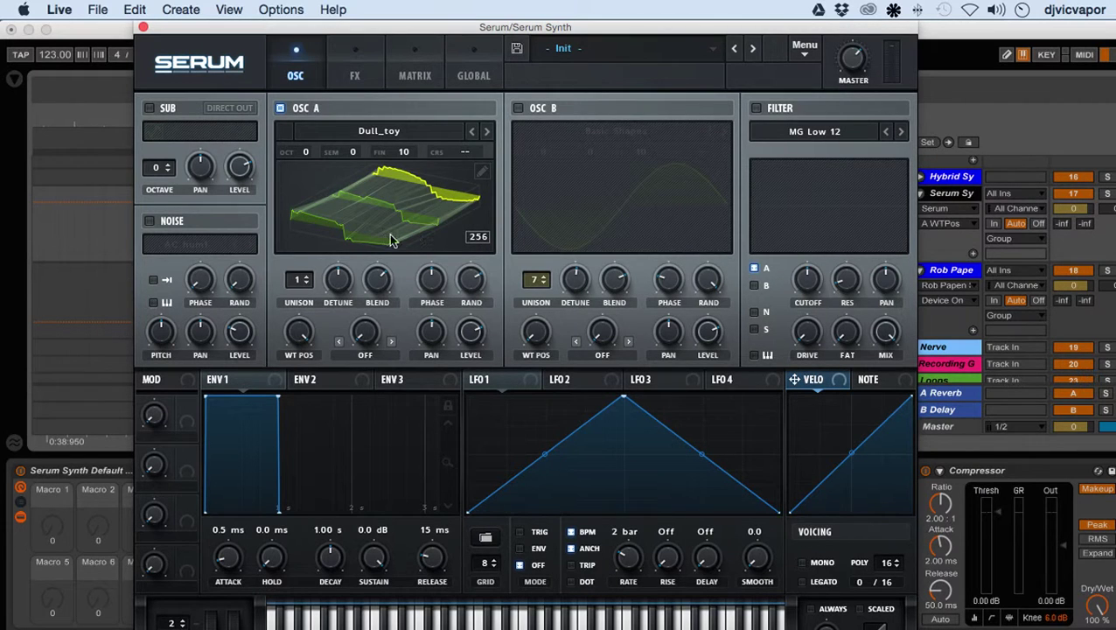
mouse_move(295, 332)
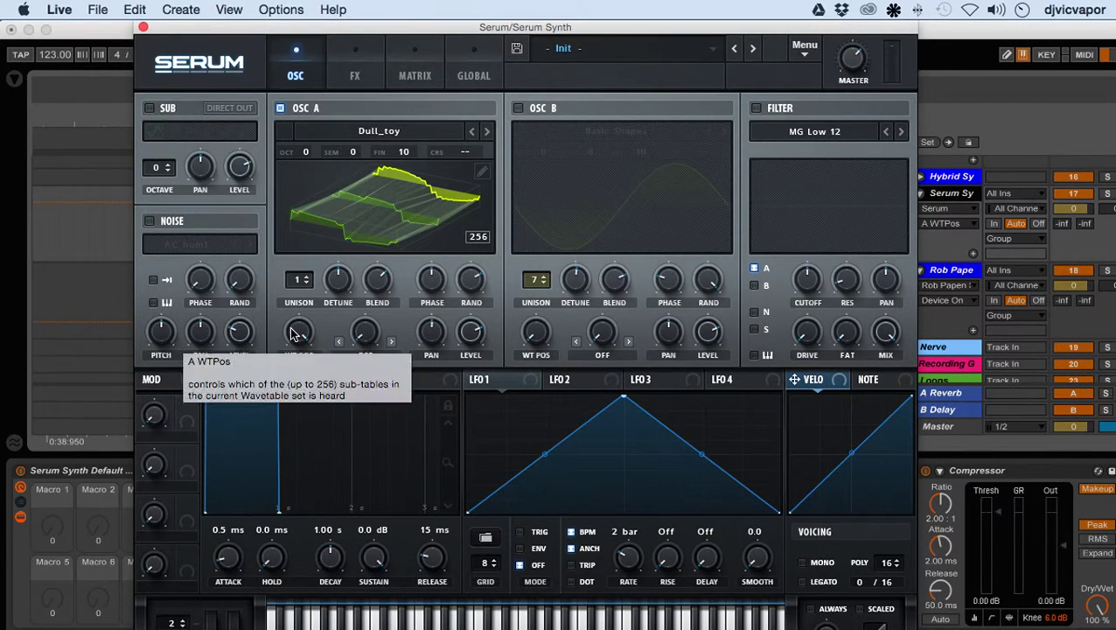
drag(298, 338, 294, 440)
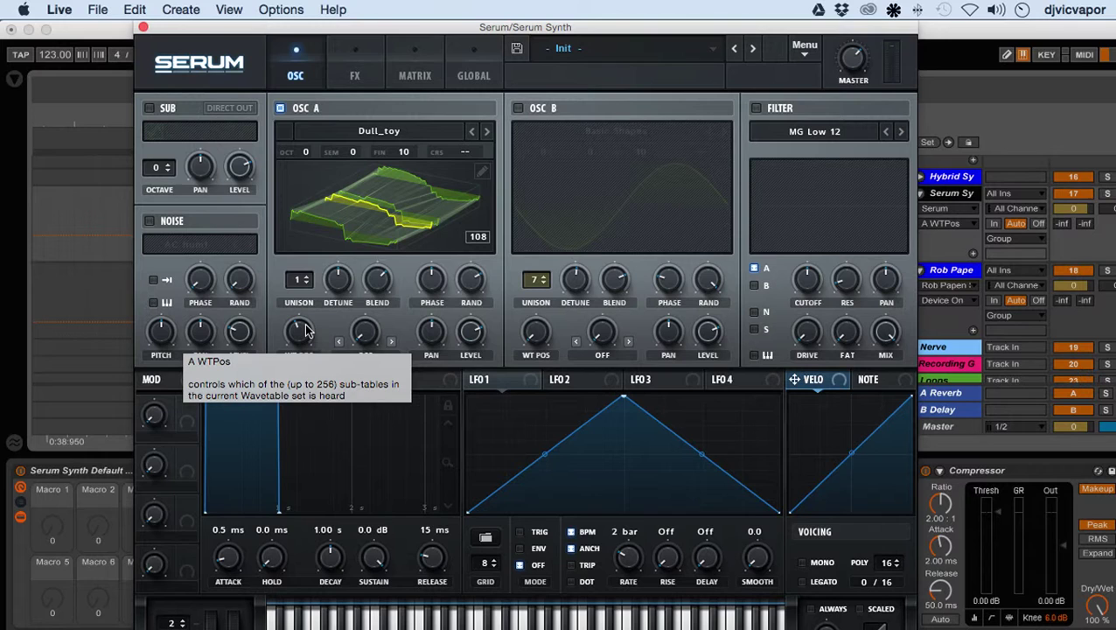
drag(305, 329, 312, 300)
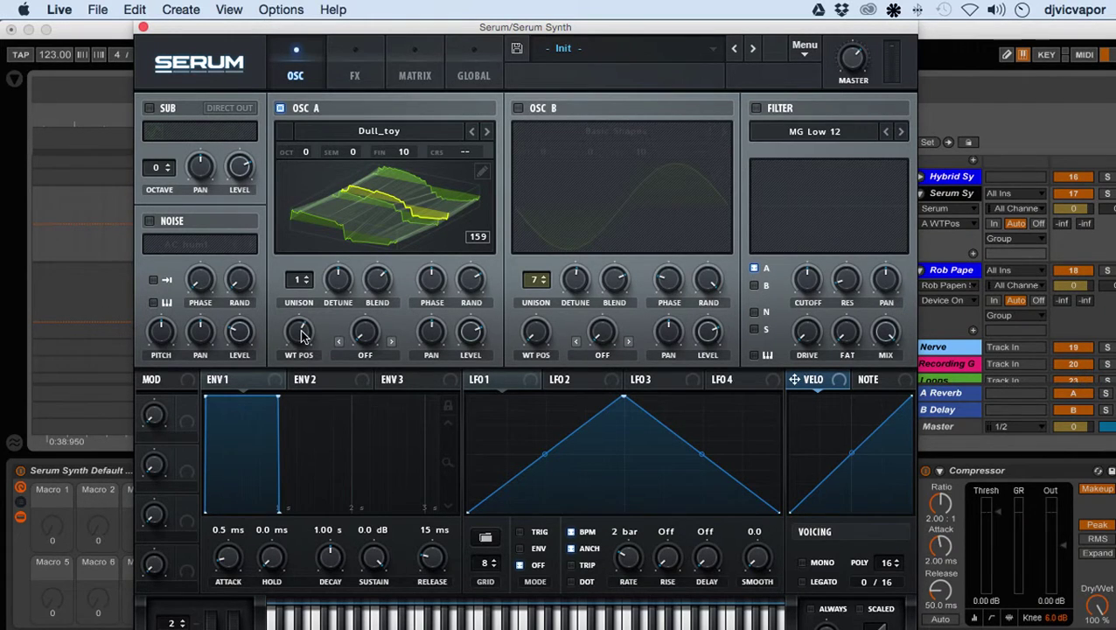
mouse_move(301, 336)
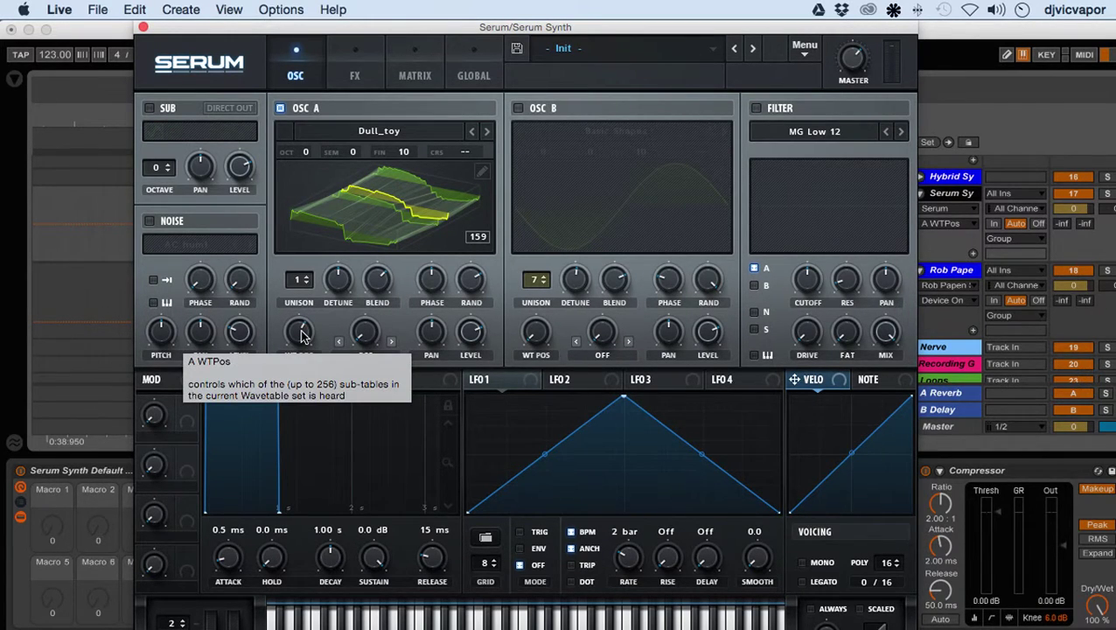
drag(301, 336, 303, 313)
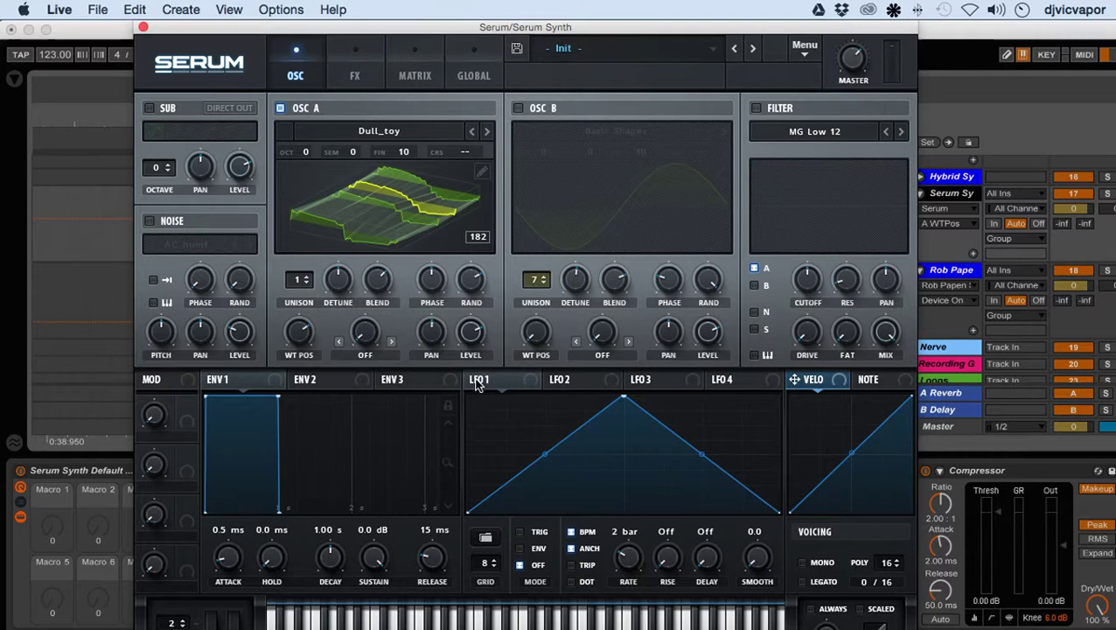
Route LFO 1 to oscillator A's WT POS and adjust its modulation amount.
drag(472, 384, 300, 335)
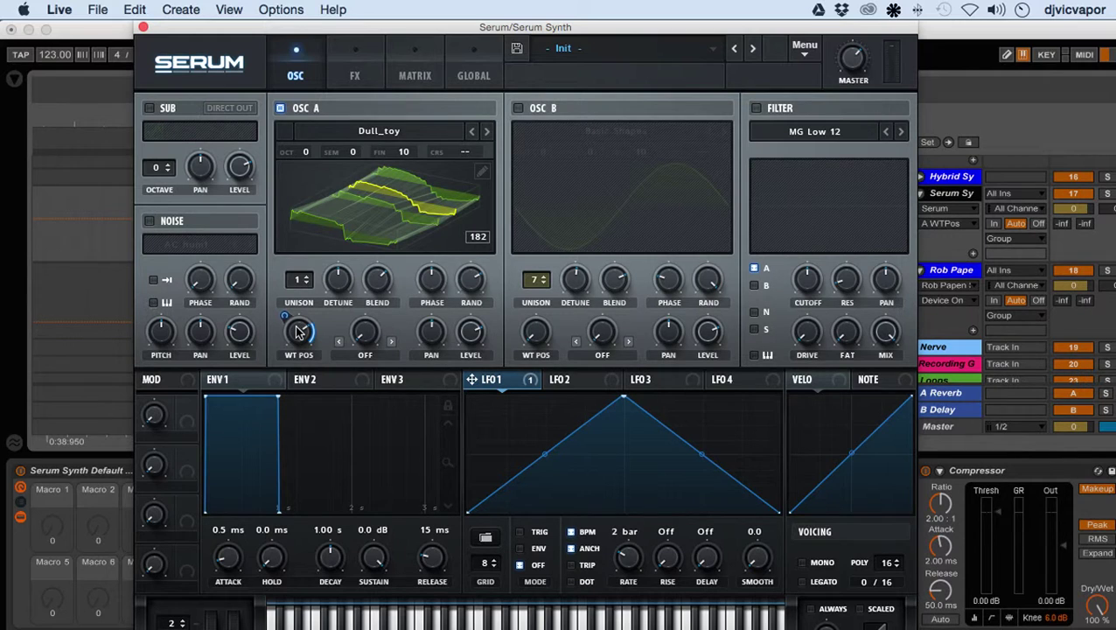
right_click(287, 320)
click(285, 320)
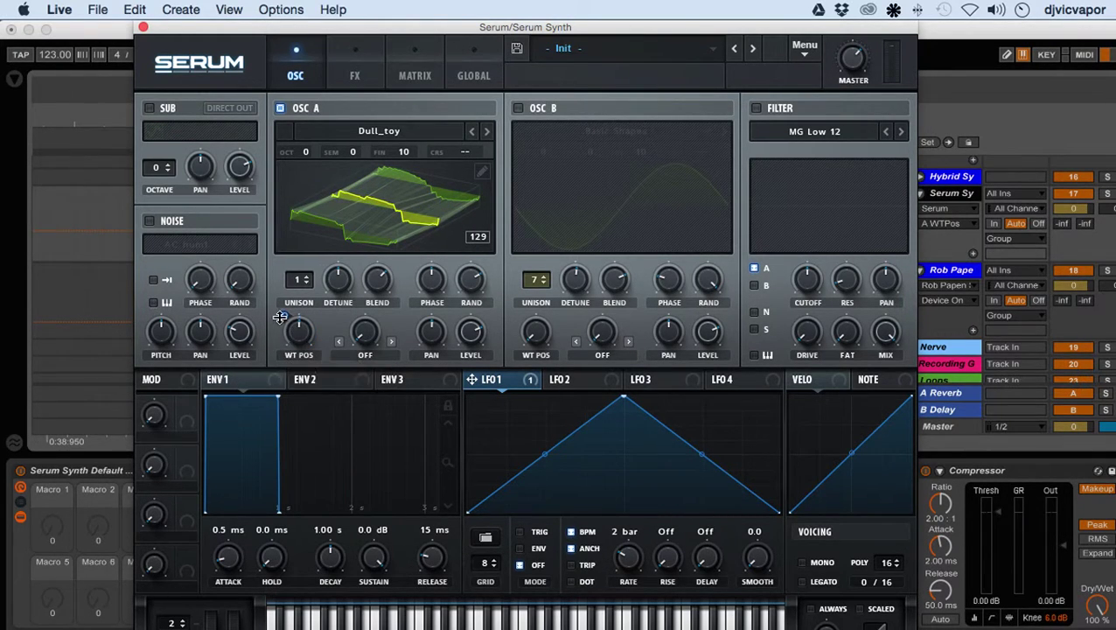
mouse_move(282, 314)
drag(283, 314, 296, 335)
right_click(296, 335)
click(296, 335)
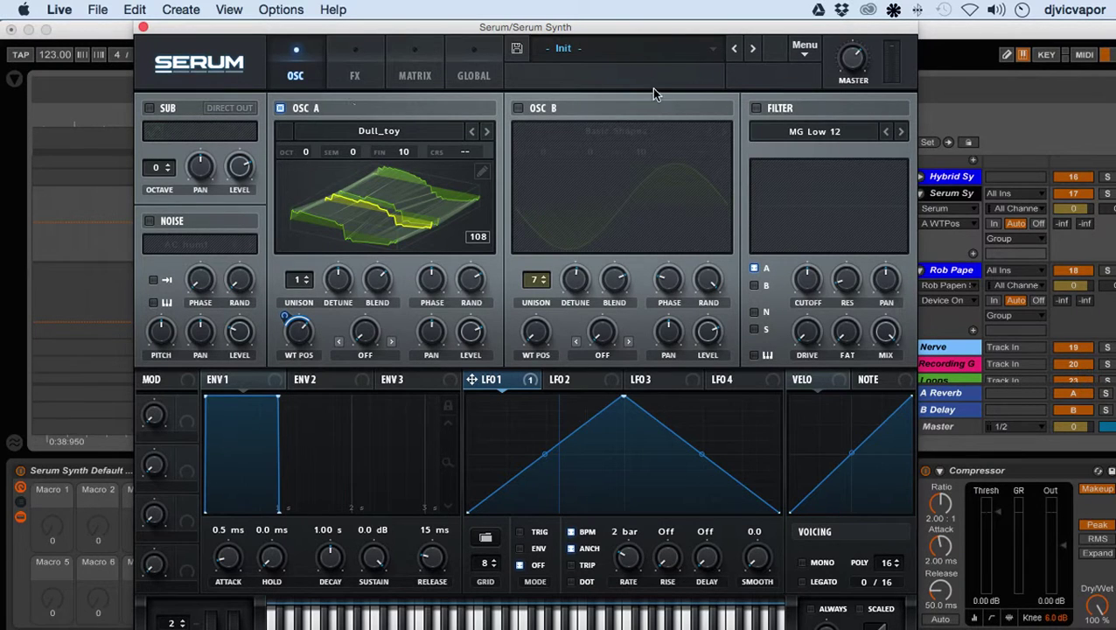
Reveal Serum's presets folder in Finder and open the Tables > Digital wavetables folder.
click(402, 130)
click(402, 130)
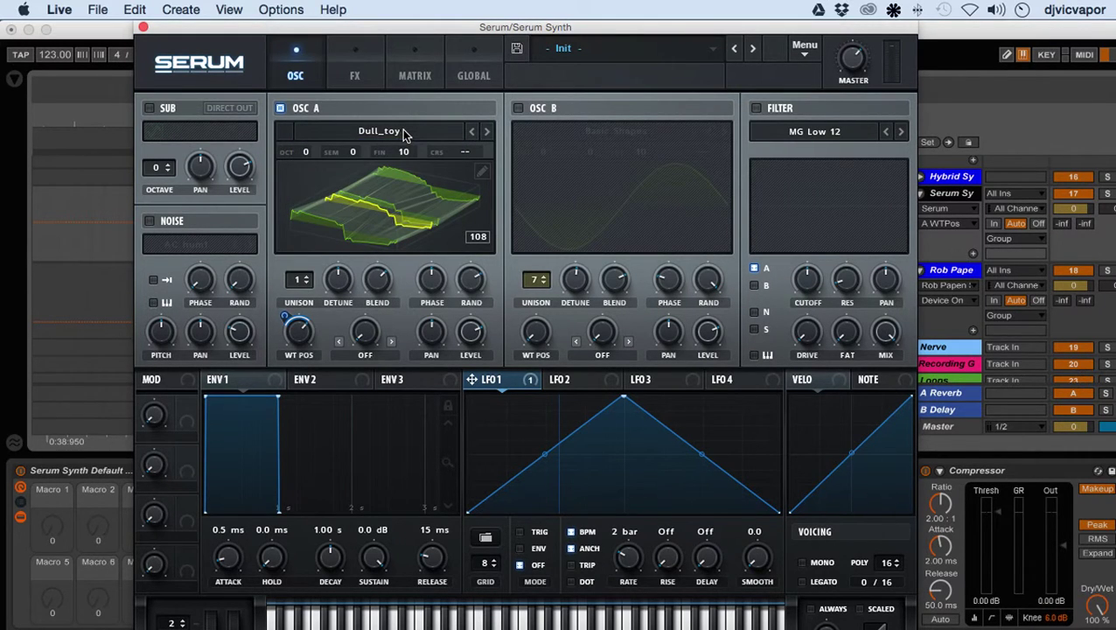
click(804, 45)
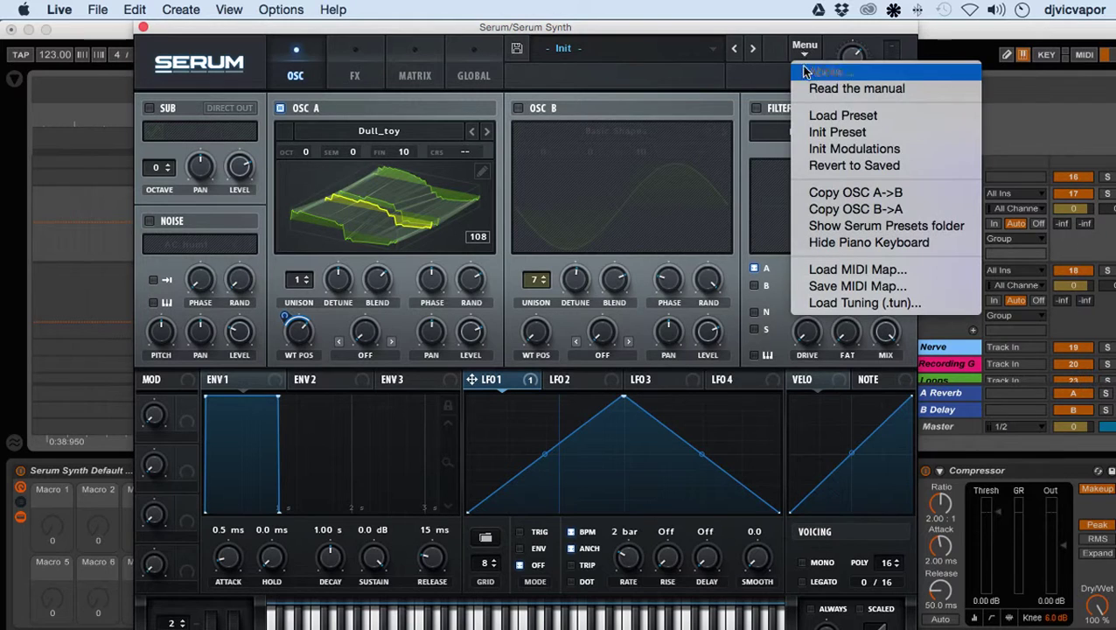
click(822, 226)
click(812, 257)
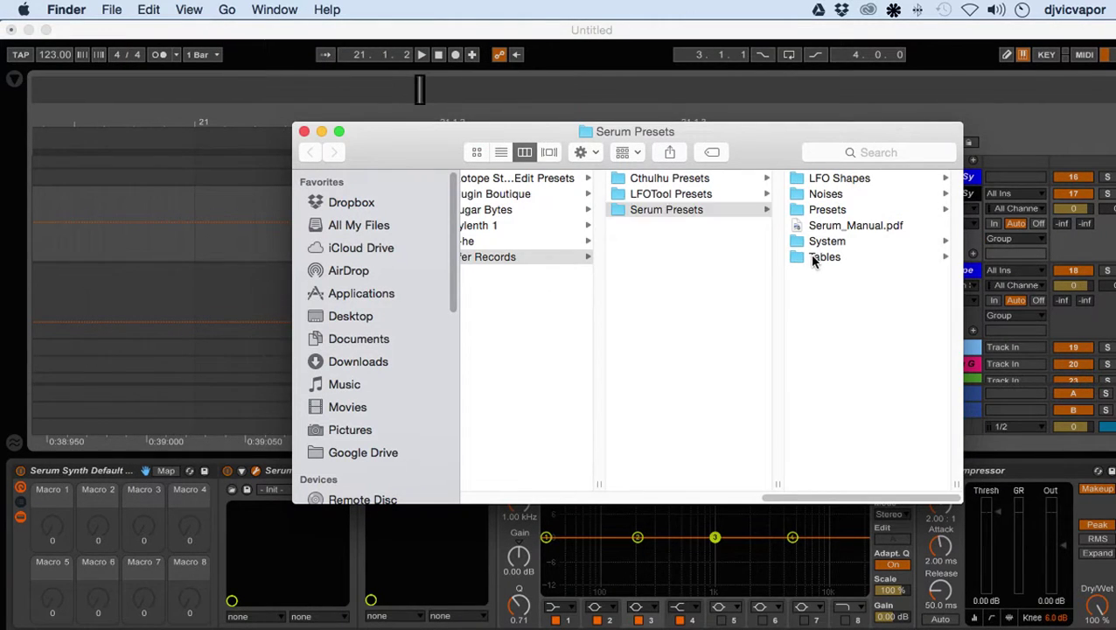
click(816, 196)
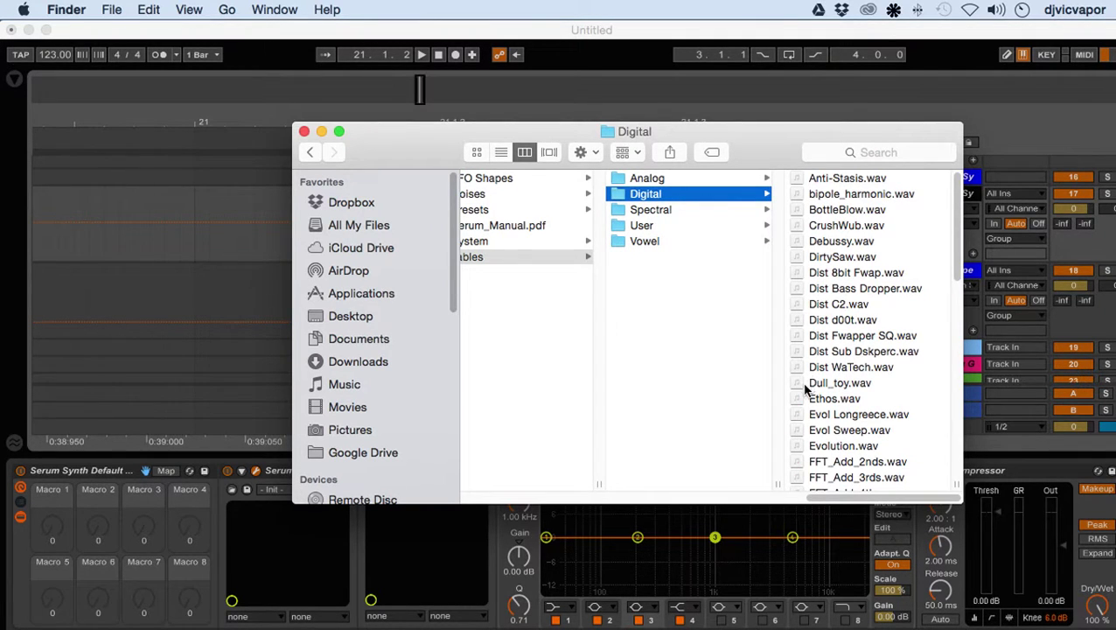
Drag Dull_toy.wav into Live's arrangement on the track below the Basic Shapes clip.
scroll(258, 228, down, 5)
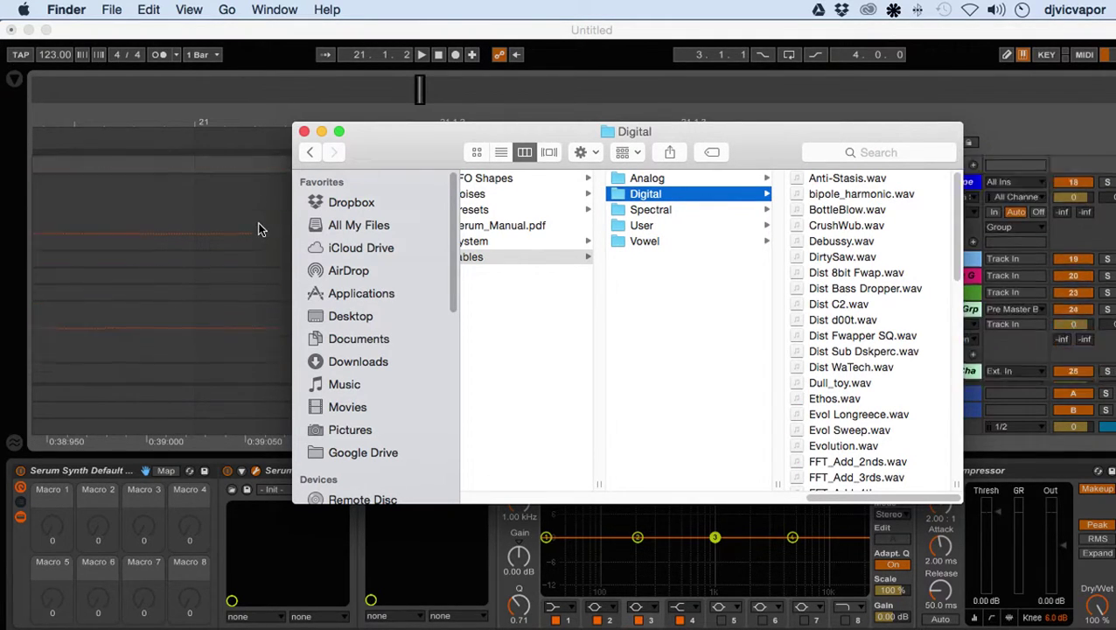
scroll(184, 229, down, 5)
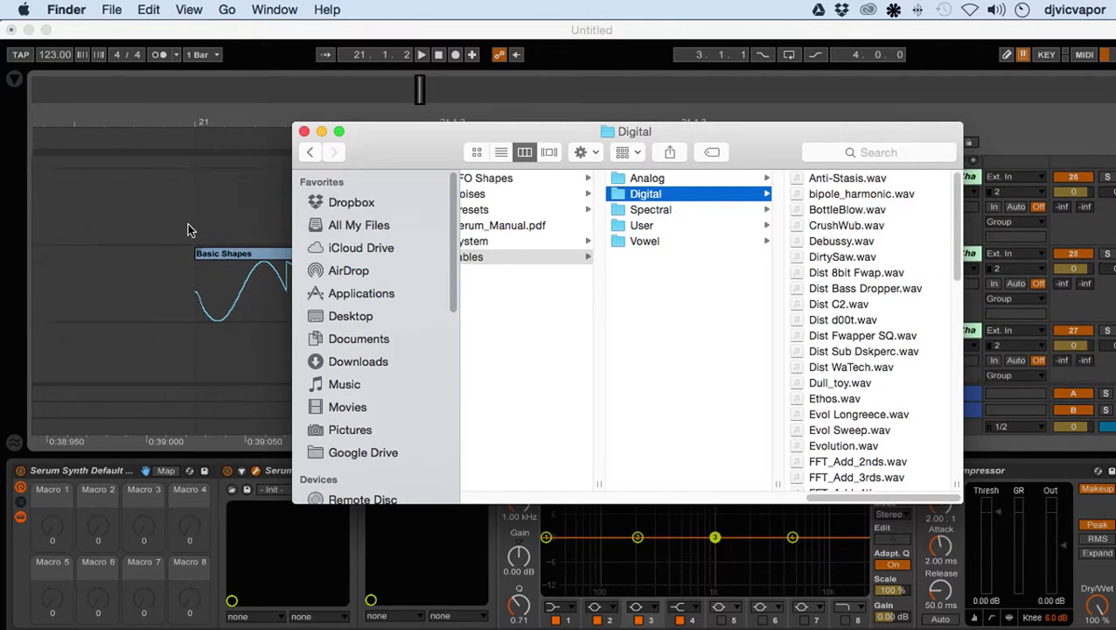
scroll(189, 229, down, 1)
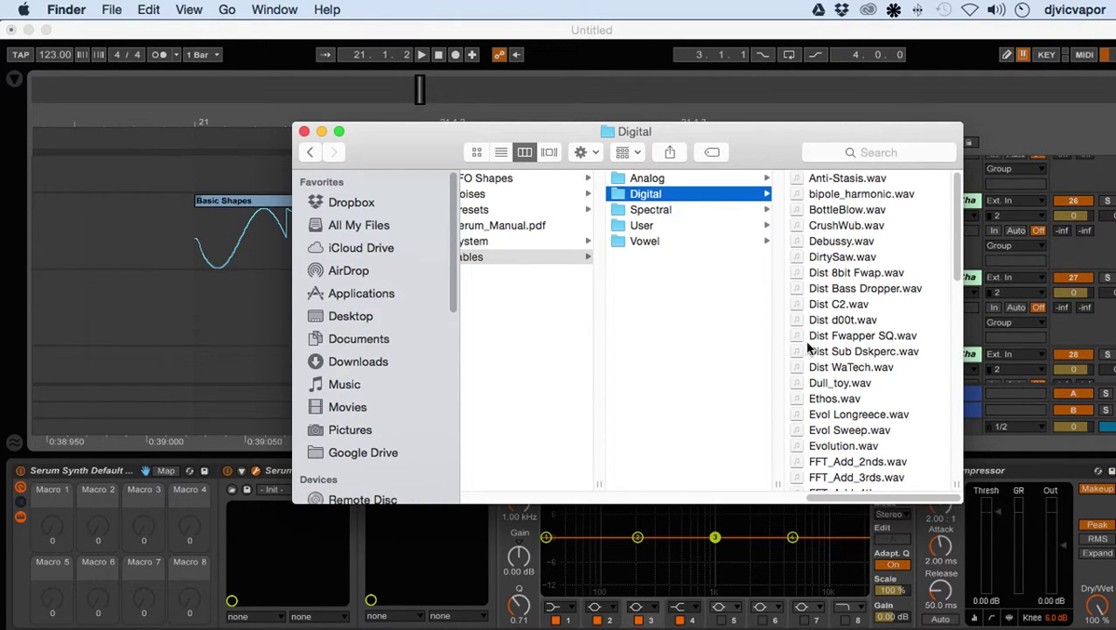
click(806, 384)
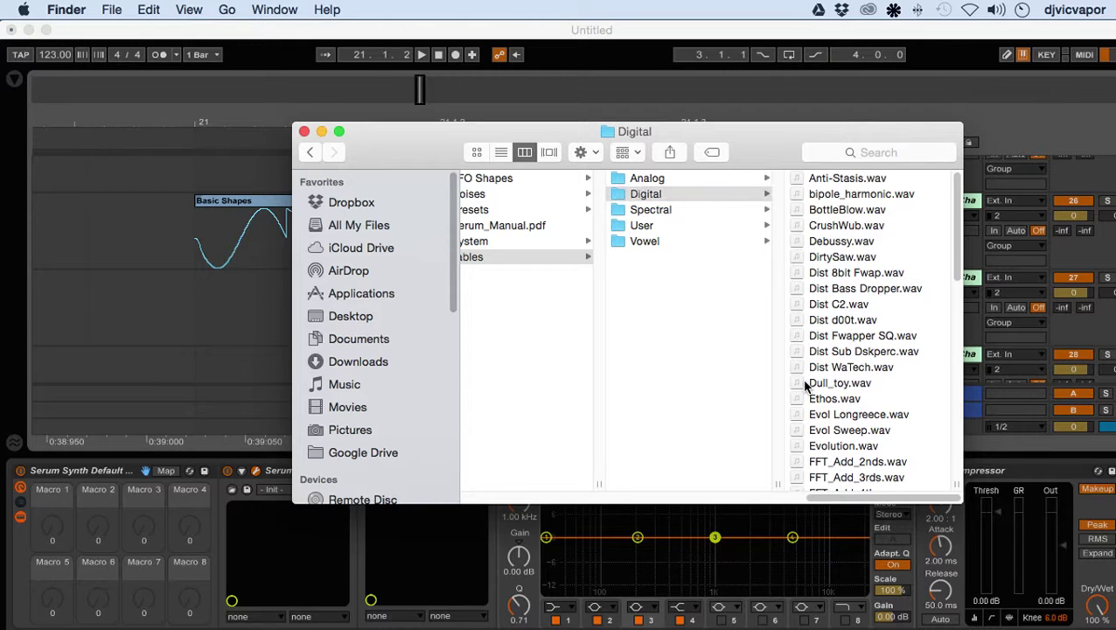
mouse_move(802, 386)
mouse_down()
mouse_move(259, 362)
mouse_move(232, 324)
mouse_move(117, 306)
mouse_up()
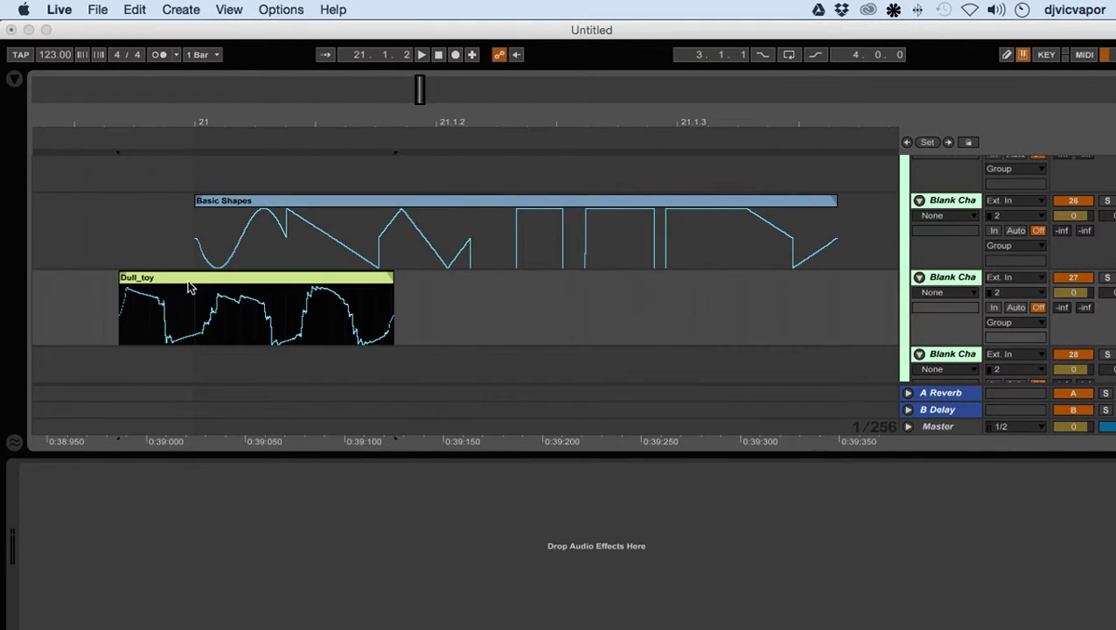
Move the Dull_toy clip to start at bar 21 beneath Basic Shapes and zoom to compare waveforms.
drag(188, 287, 267, 294)
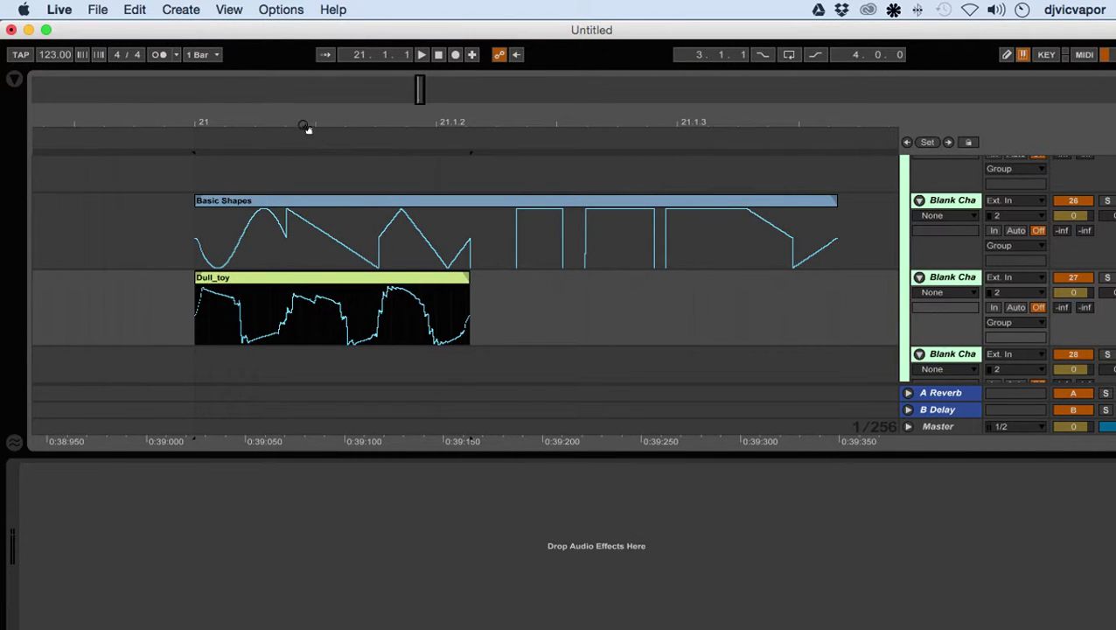
drag(245, 124, 245, 166)
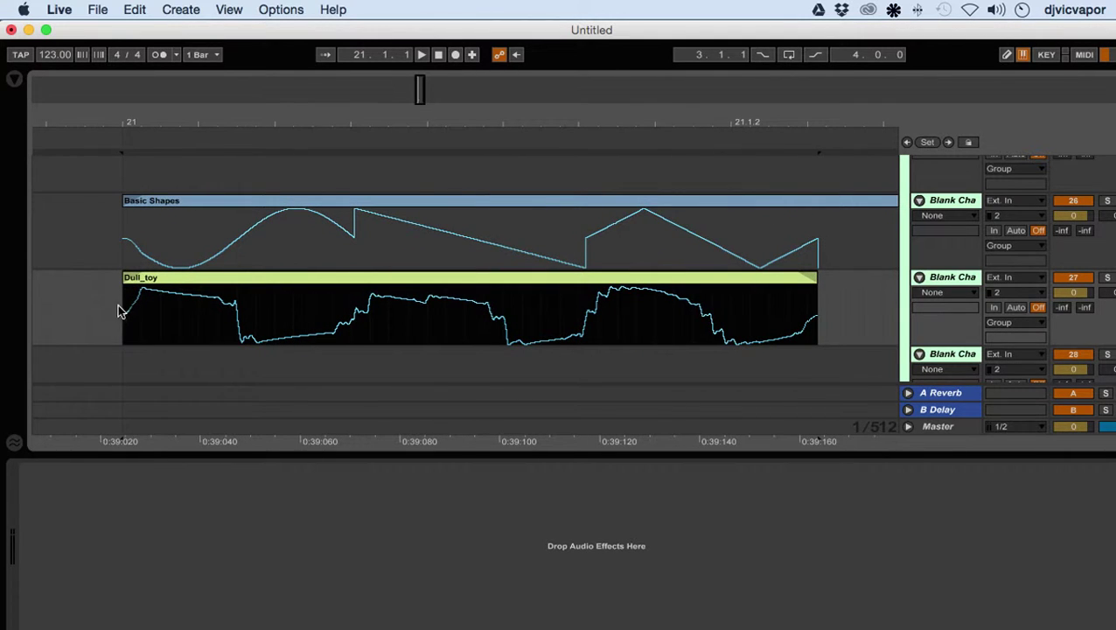
click(160, 311)
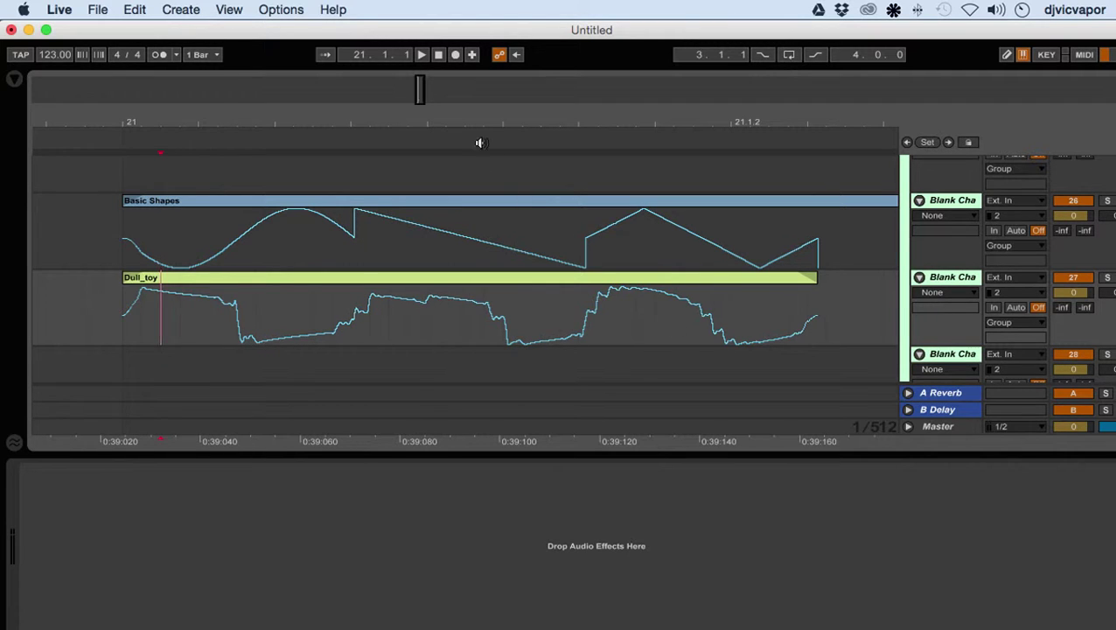
mouse_move(487, 124)
mouse_down()
mouse_move(486, 149)
mouse_move(486, 105)
mouse_move(473, 123)
mouse_up()
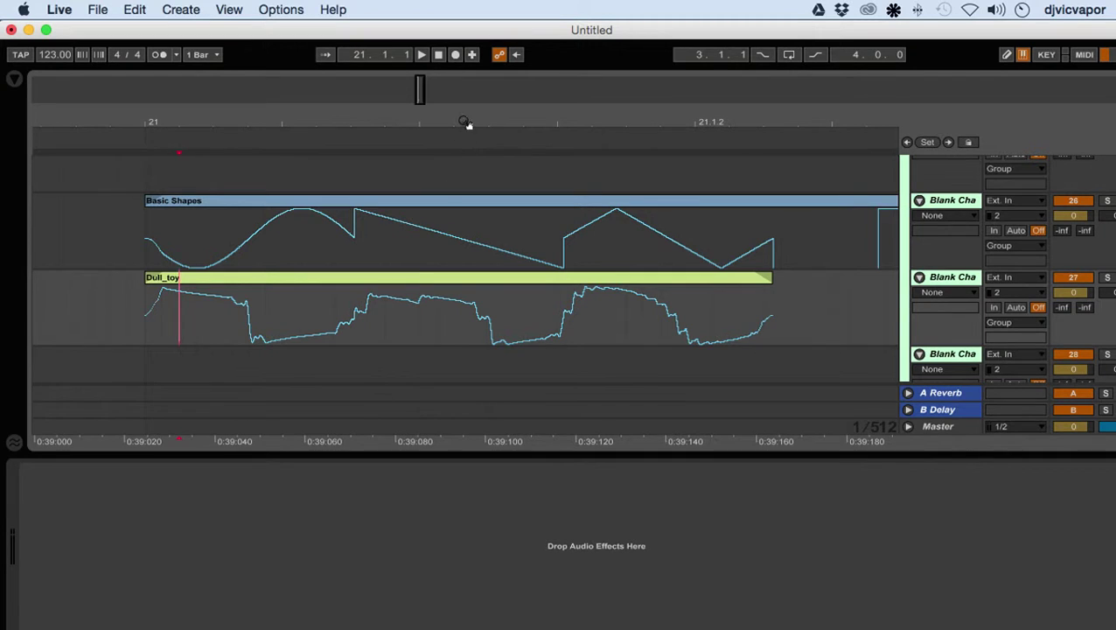
drag(466, 124, 465, 92)
Reopen Serum on the Serum Synth track, showing Oscillator A's Dull_toy wavetable at position 108.
scroll(805, 266, up, 5)
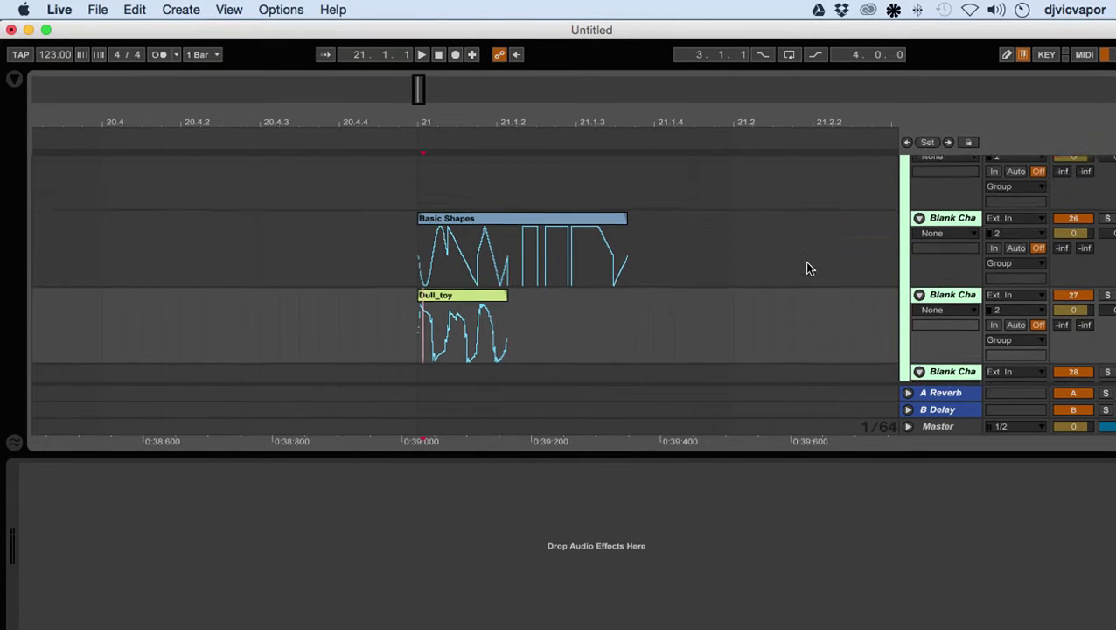
scroll(833, 253, up, 3)
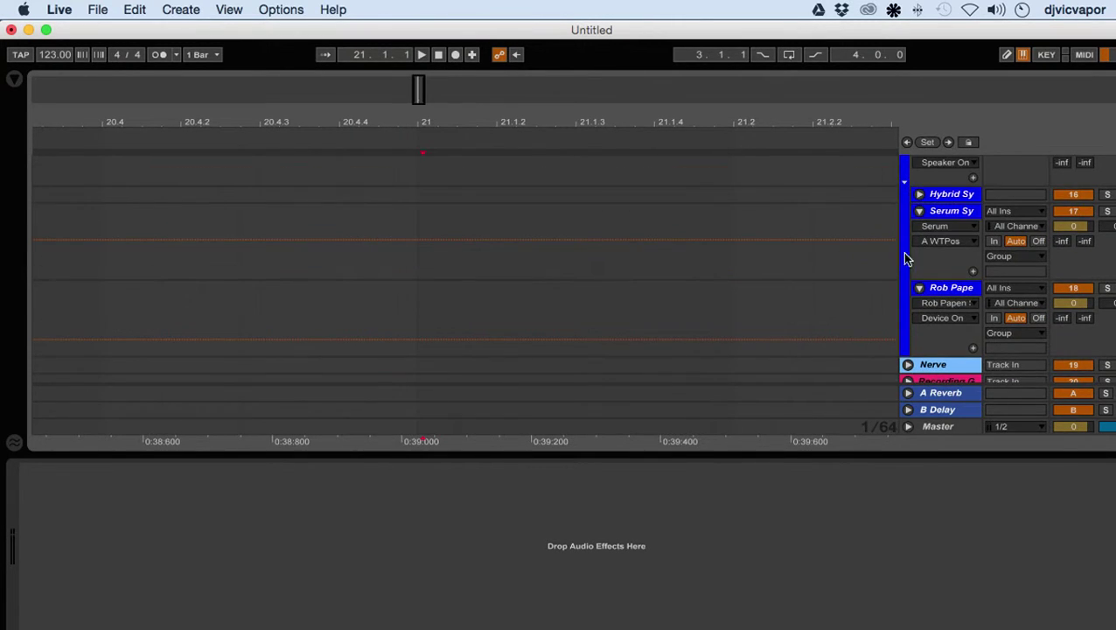
click(938, 216)
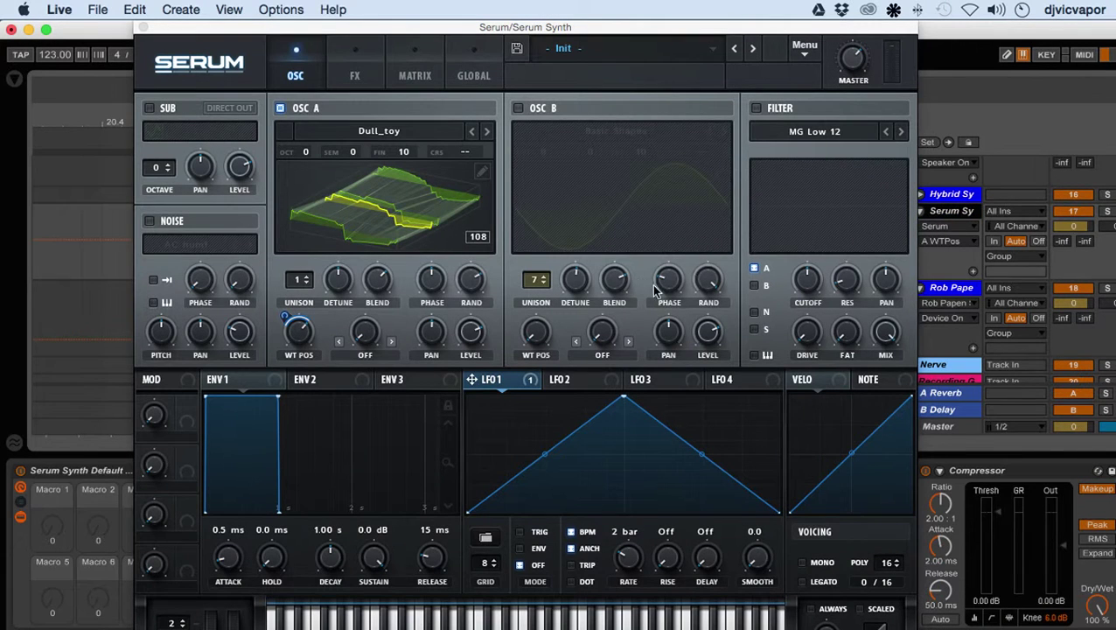